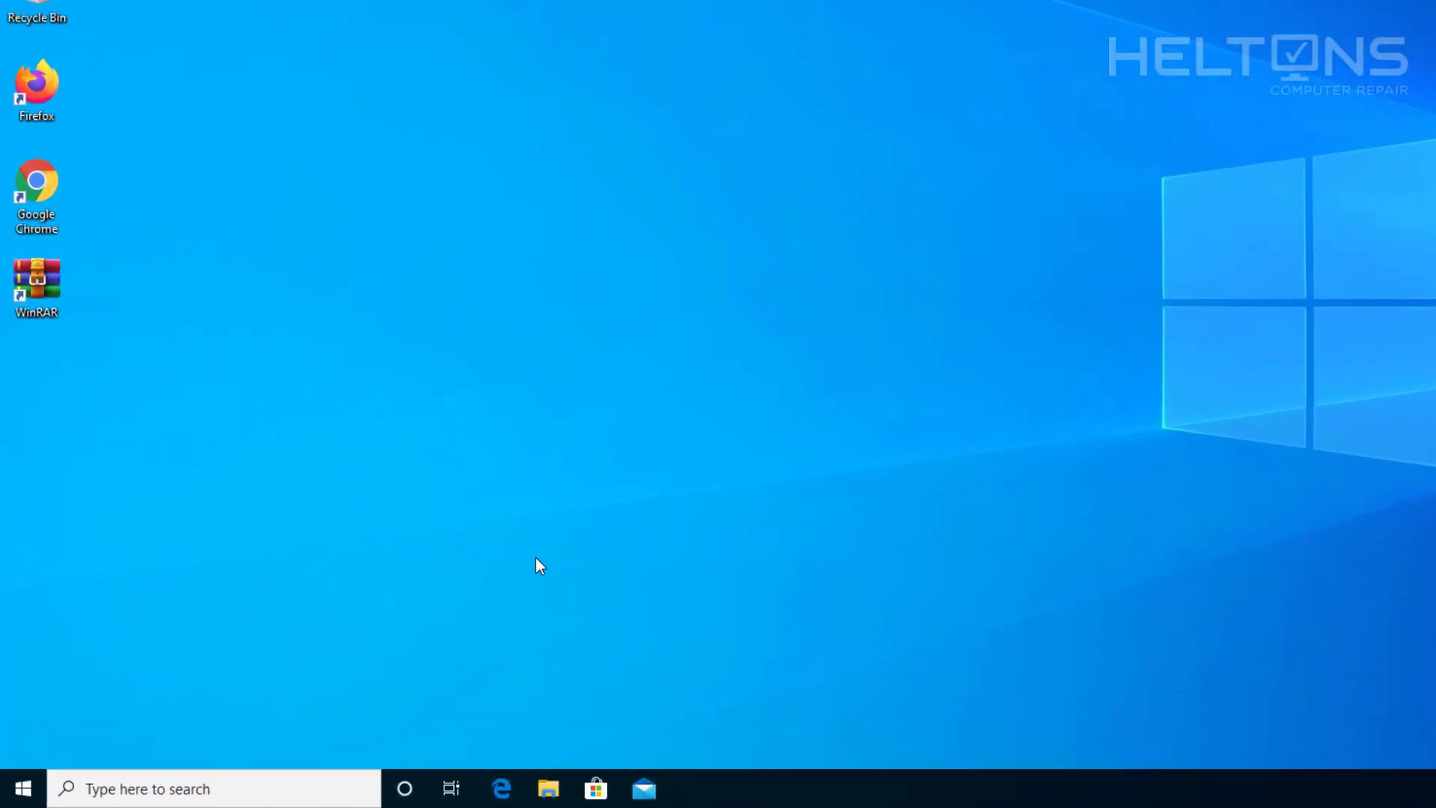
Open Windows Settings from the Start menu and maximize its window.
click(12, 791)
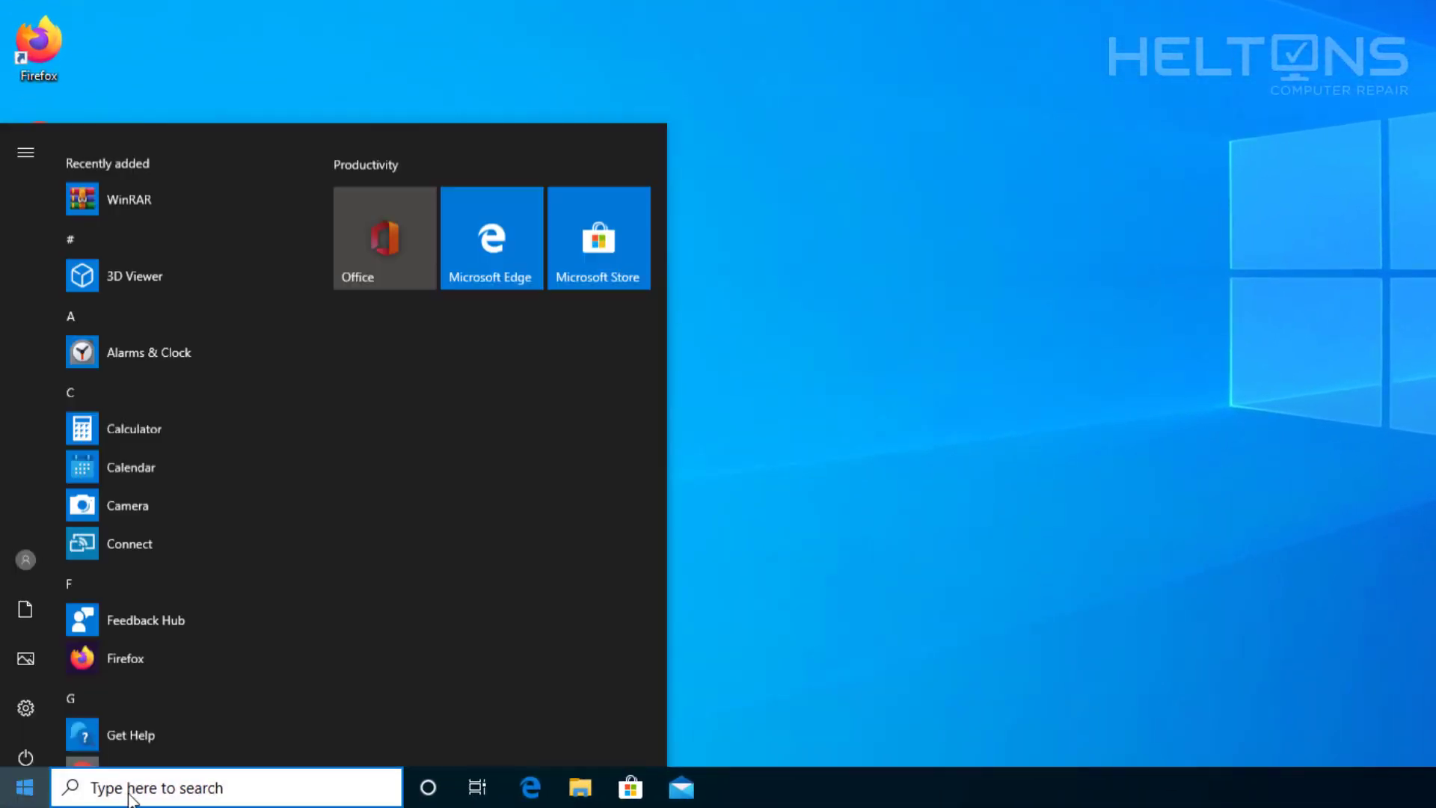
click(18, 699)
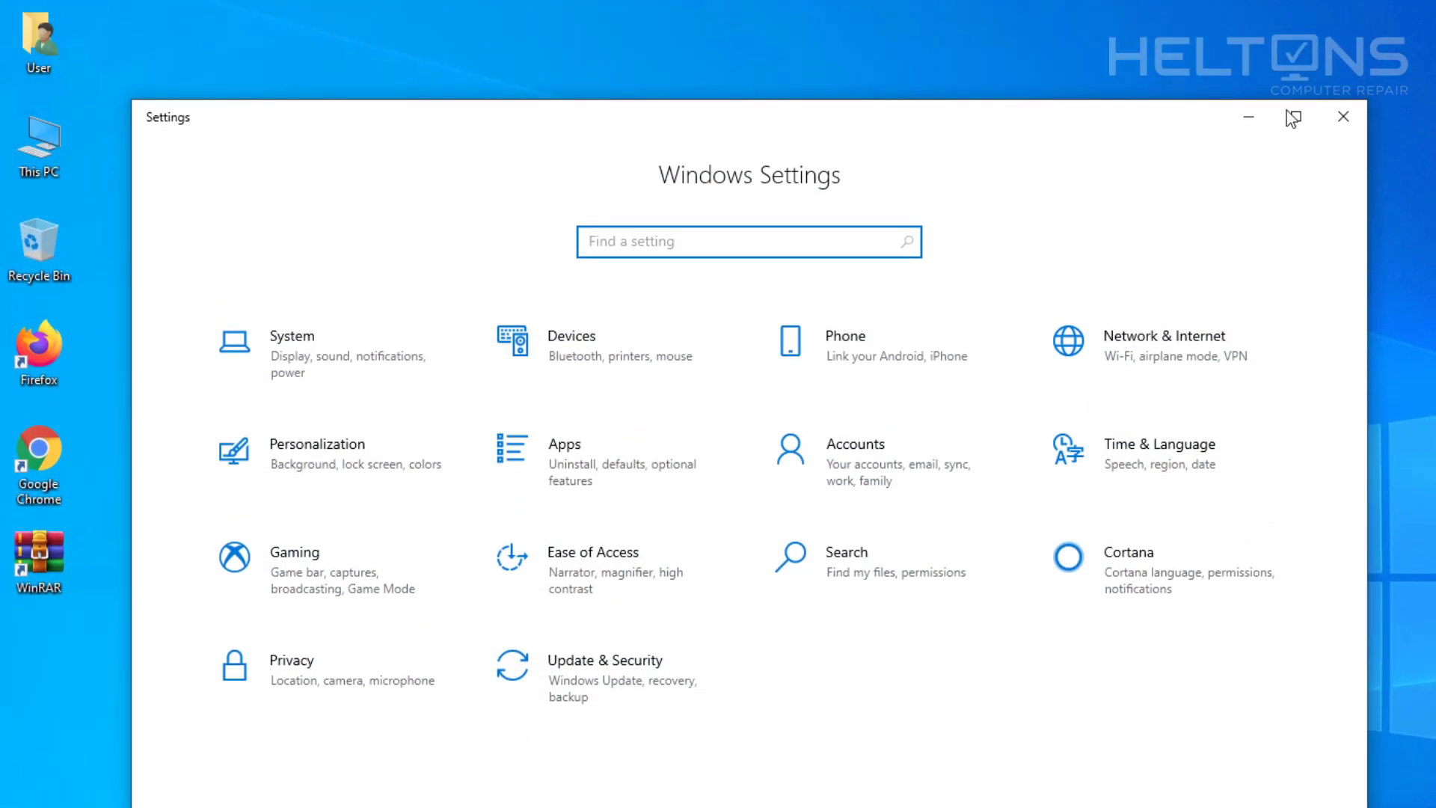
click(1293, 118)
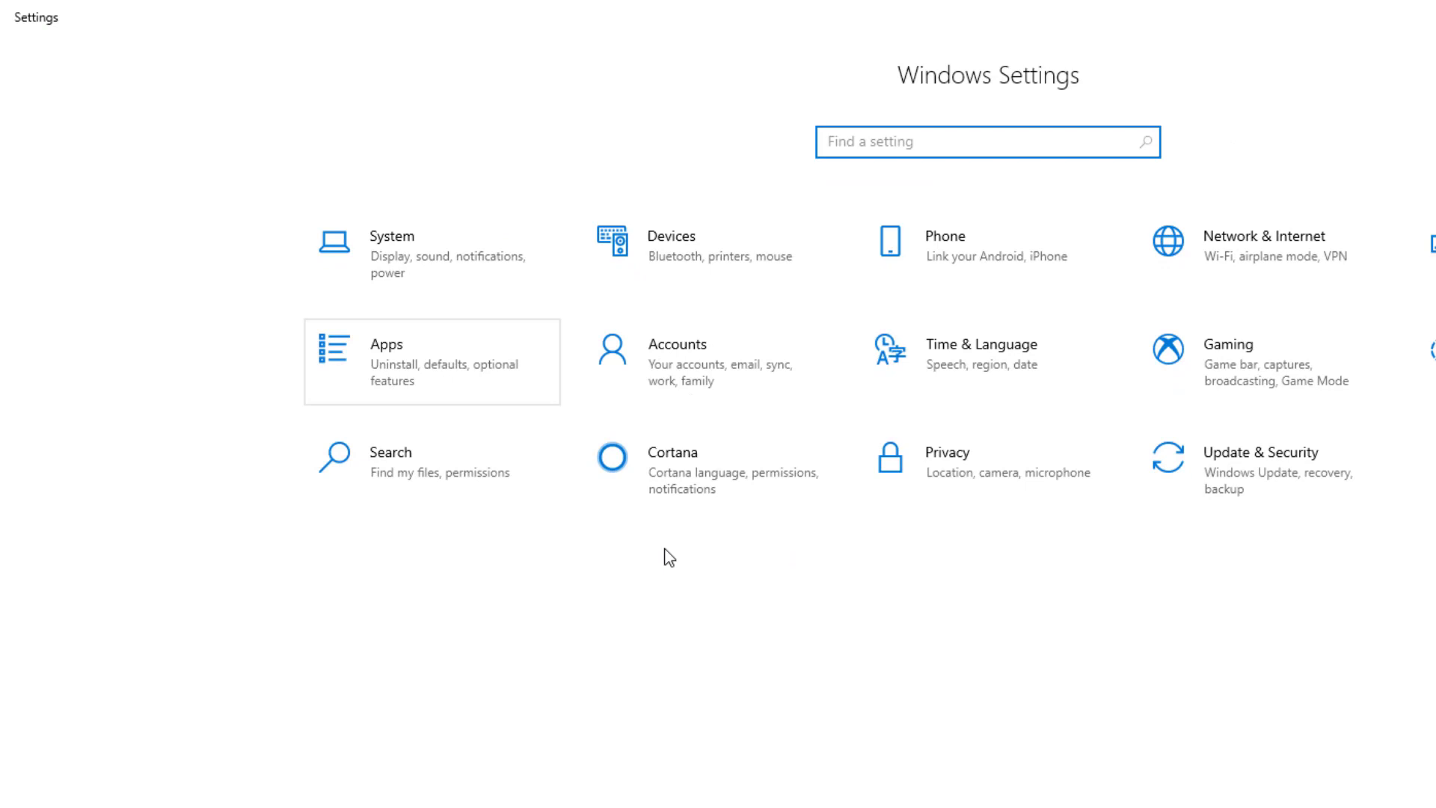
In Apps & features, select WinRAR 5.90 (64-bit) and choose Uninstall.
click(428, 381)
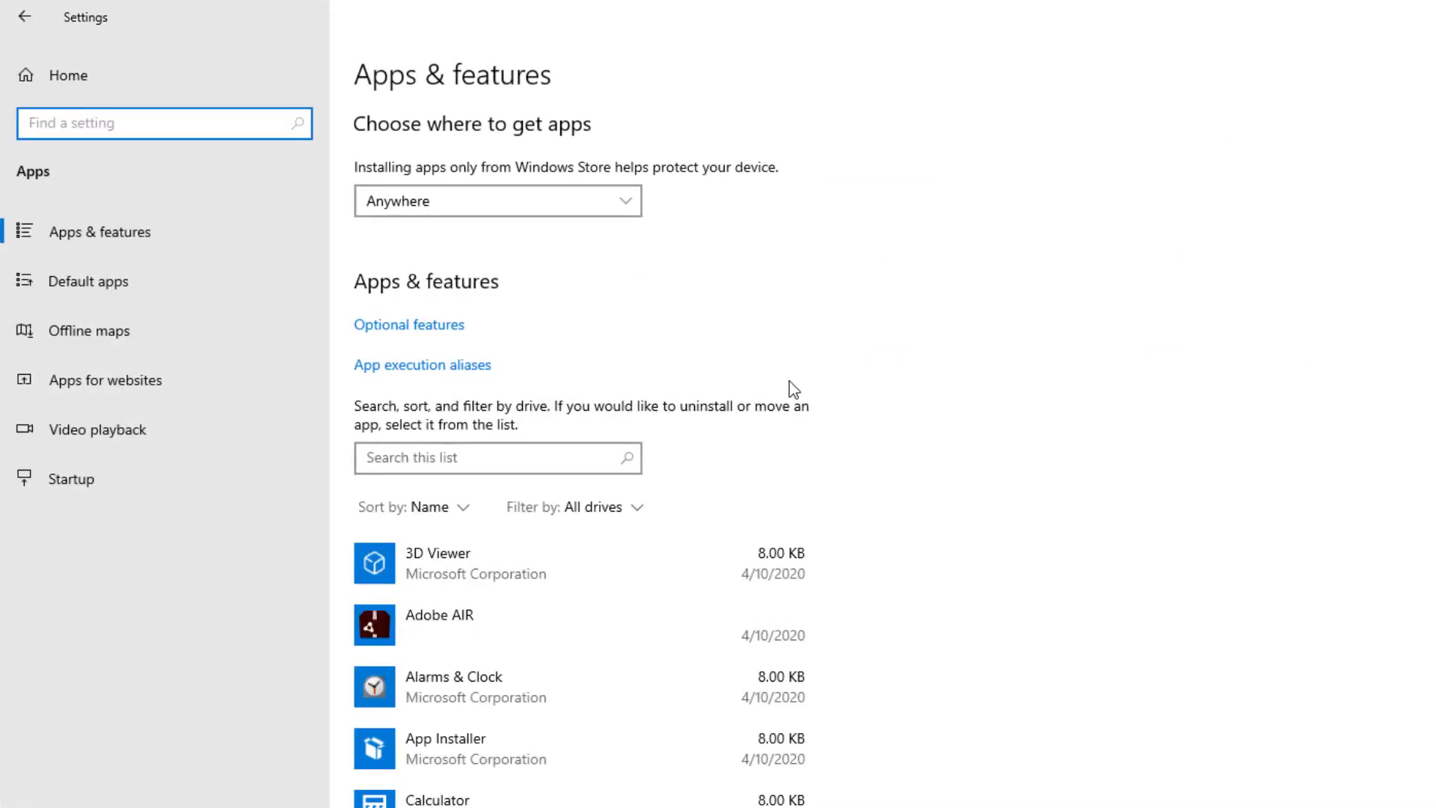
scroll(791, 388, down, 10)
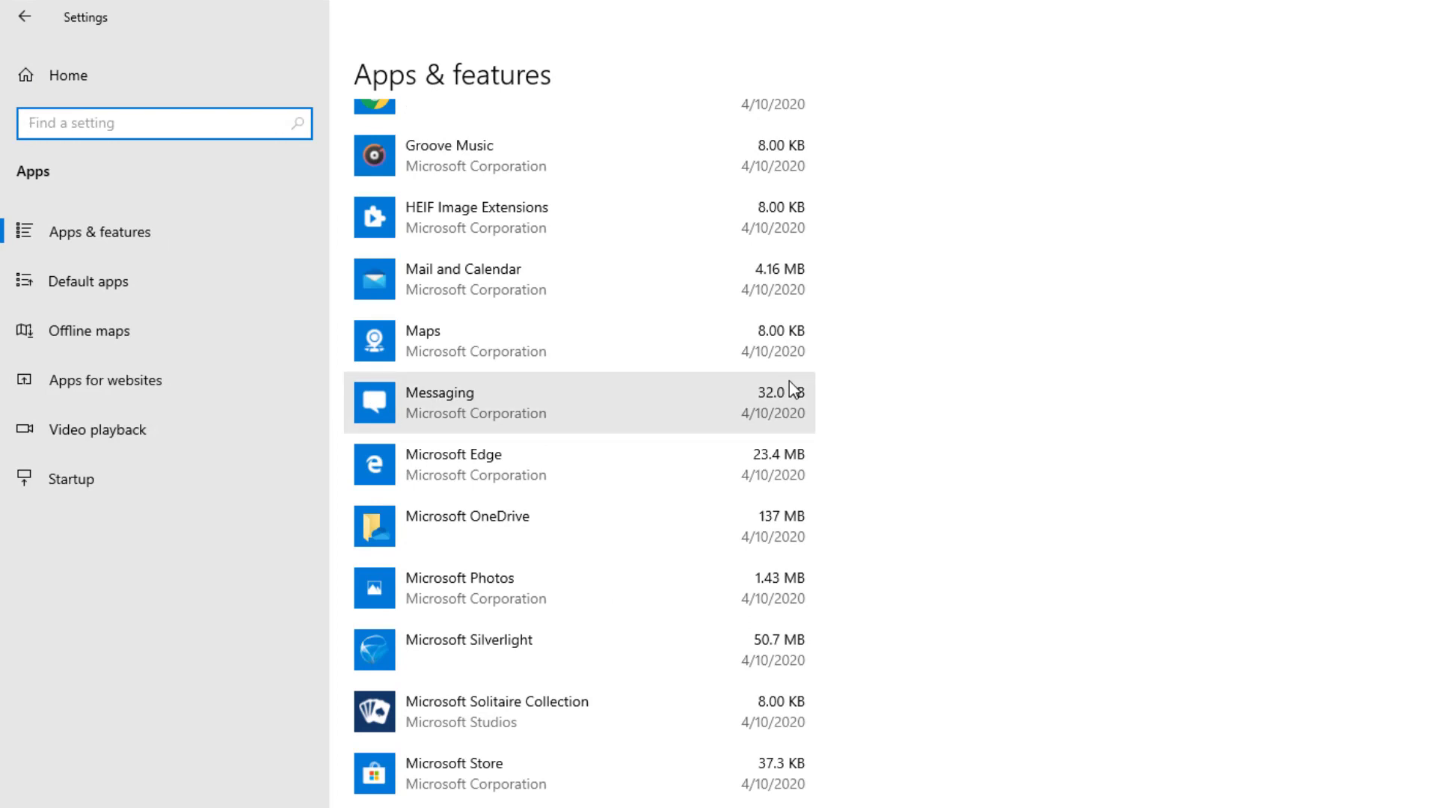
scroll(705, 417, down, 15)
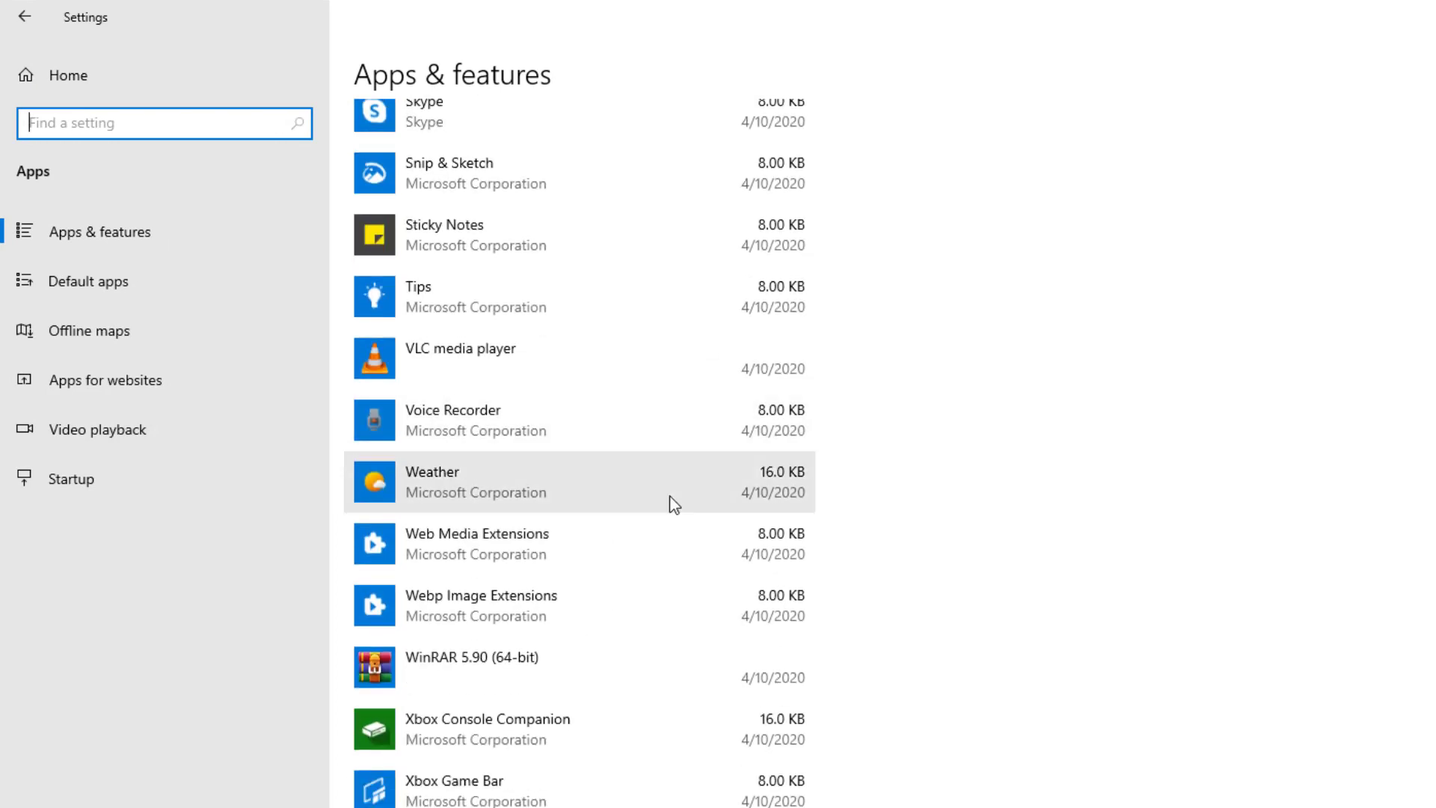
click(594, 661)
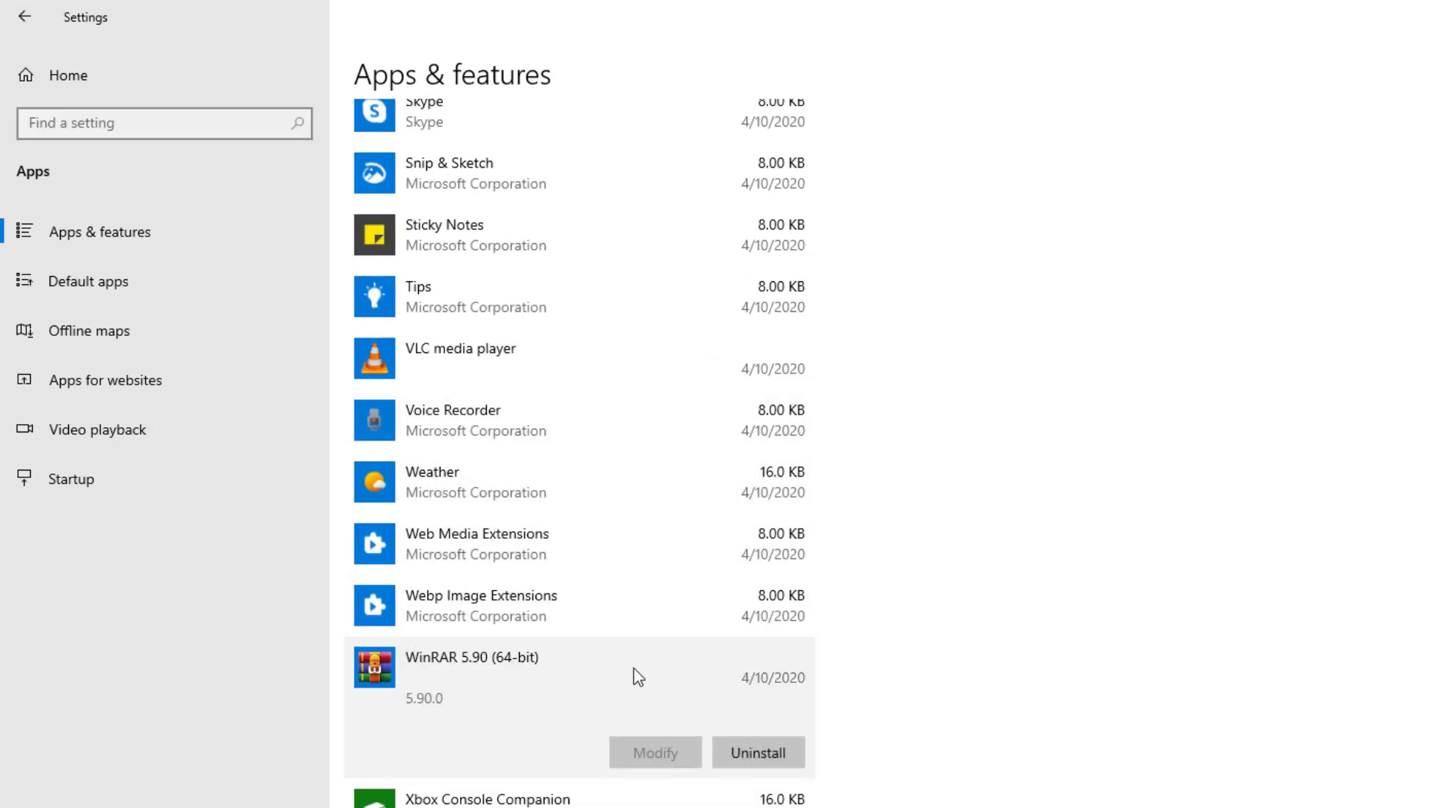
click(751, 750)
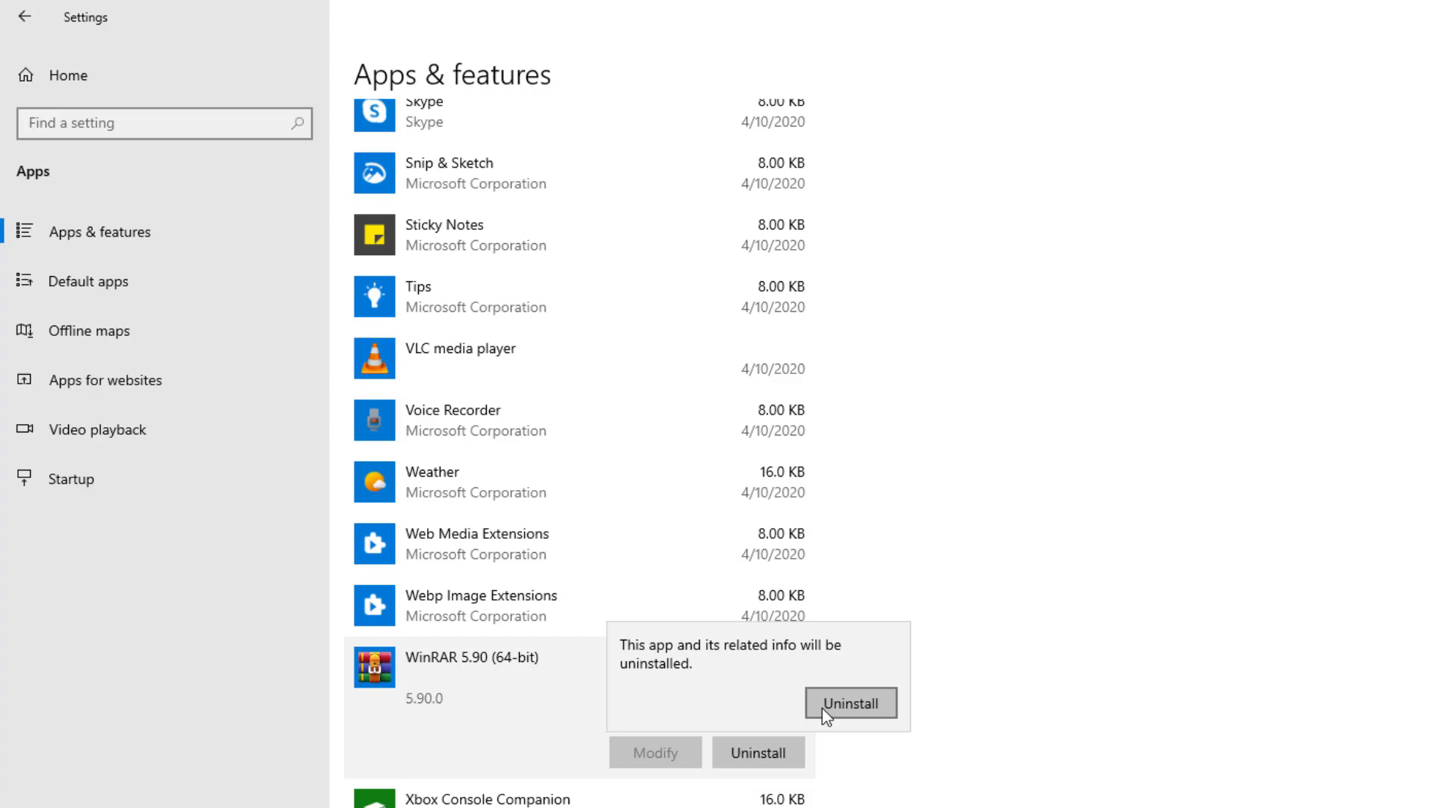
Confirm the WinRAR uninstall, answer No to the User Account Control prompt, and close Settings.
click(823, 707)
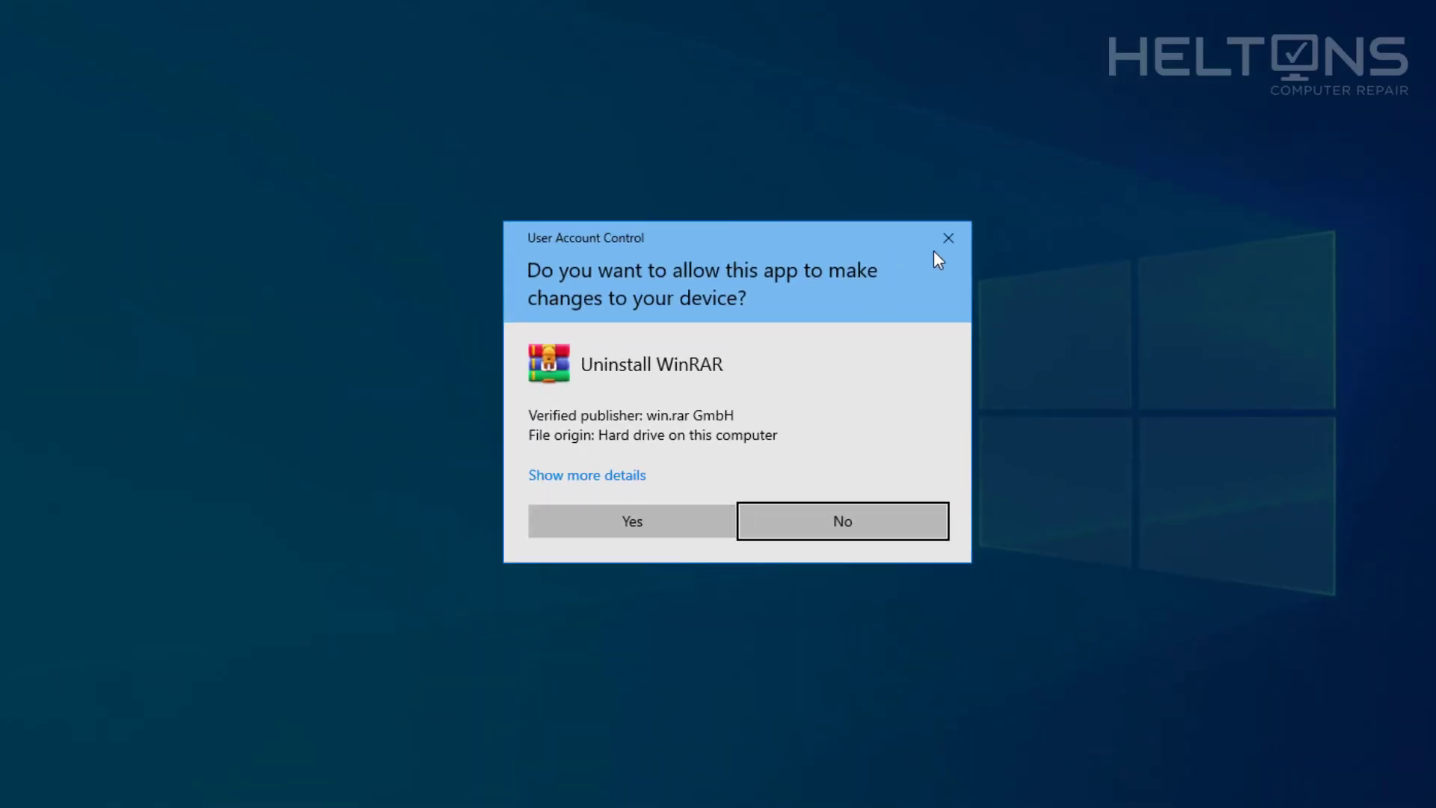
click(890, 532)
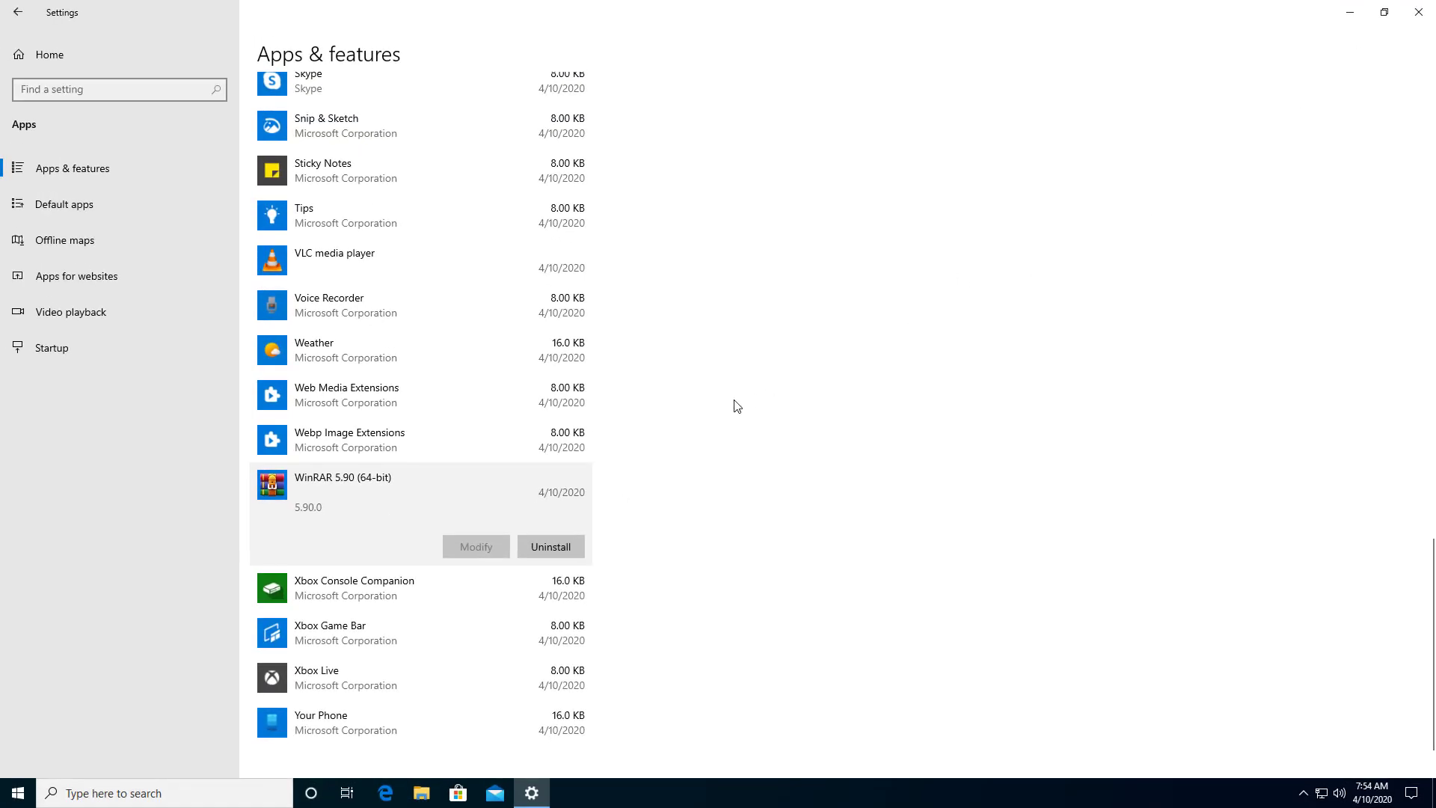
click(1430, 8)
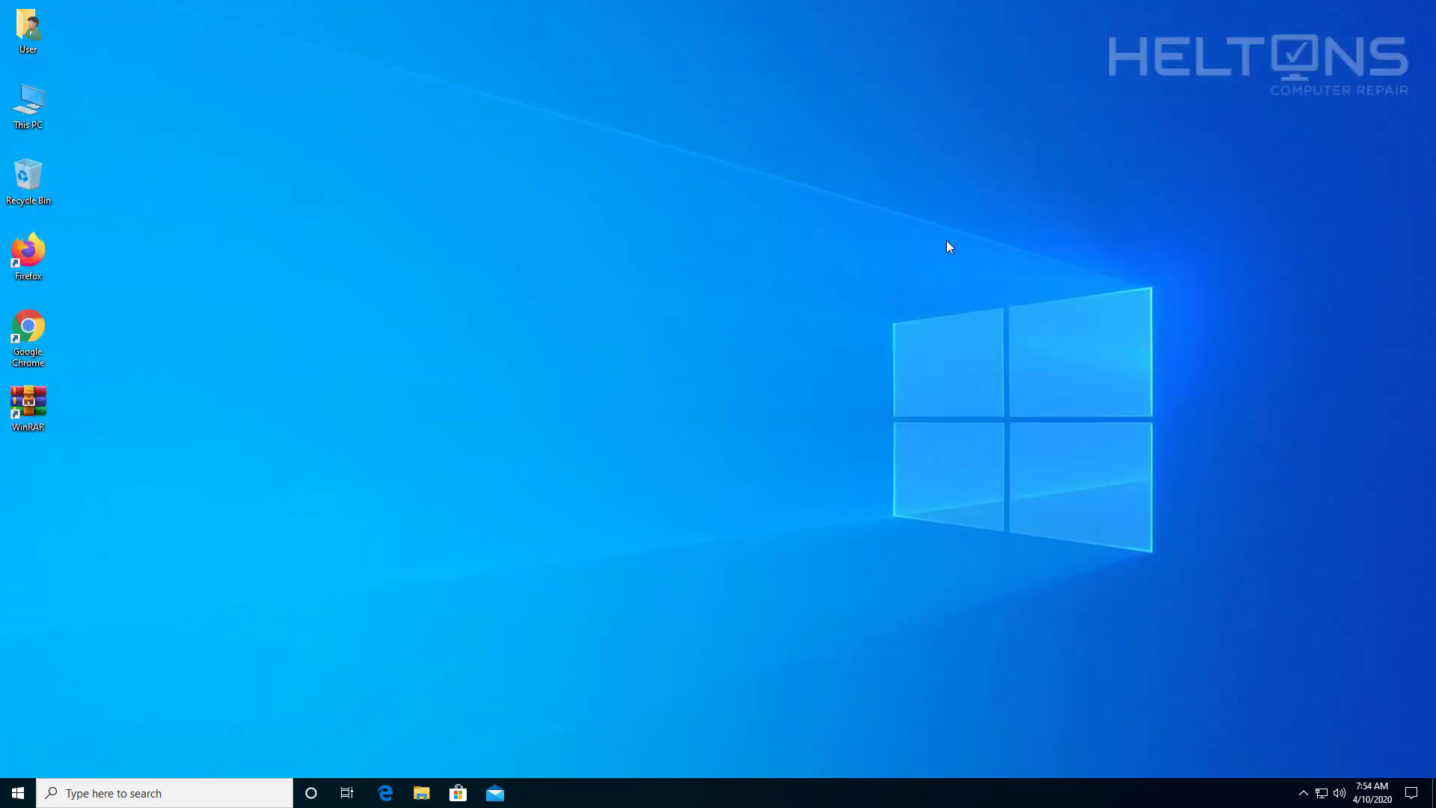
Search for 'control' from the Start menu and open Control Panel.
key(super)
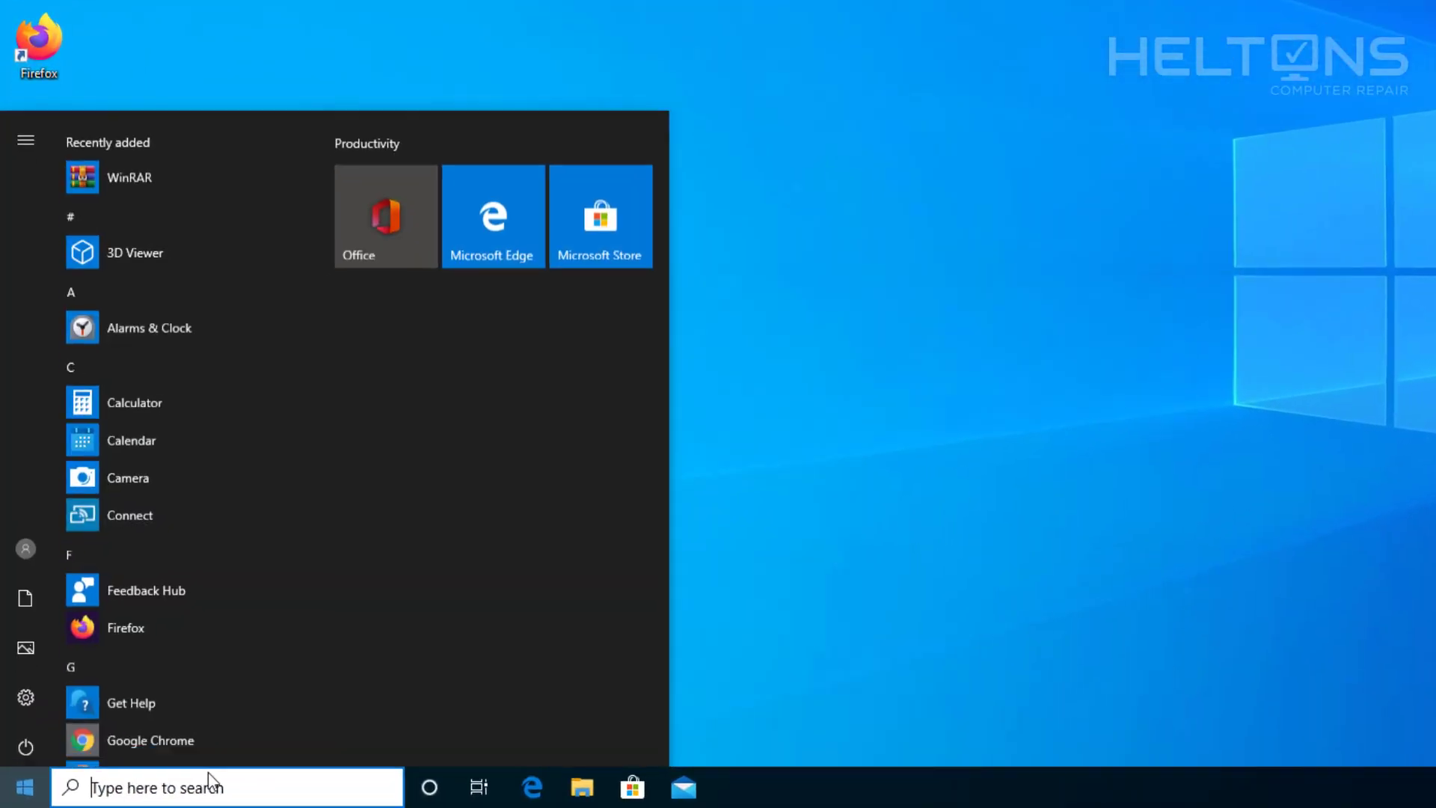
click(207, 789)
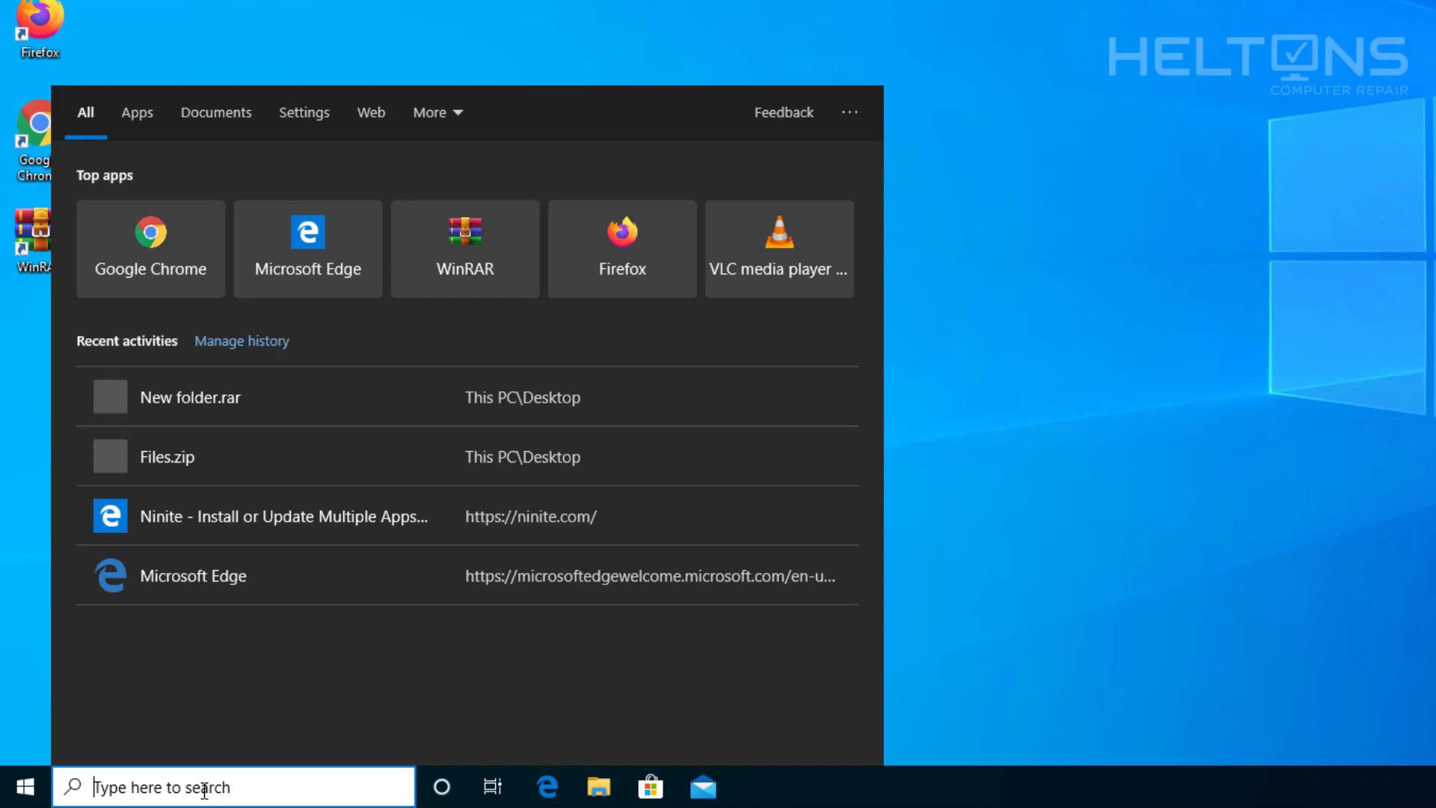
text(control)
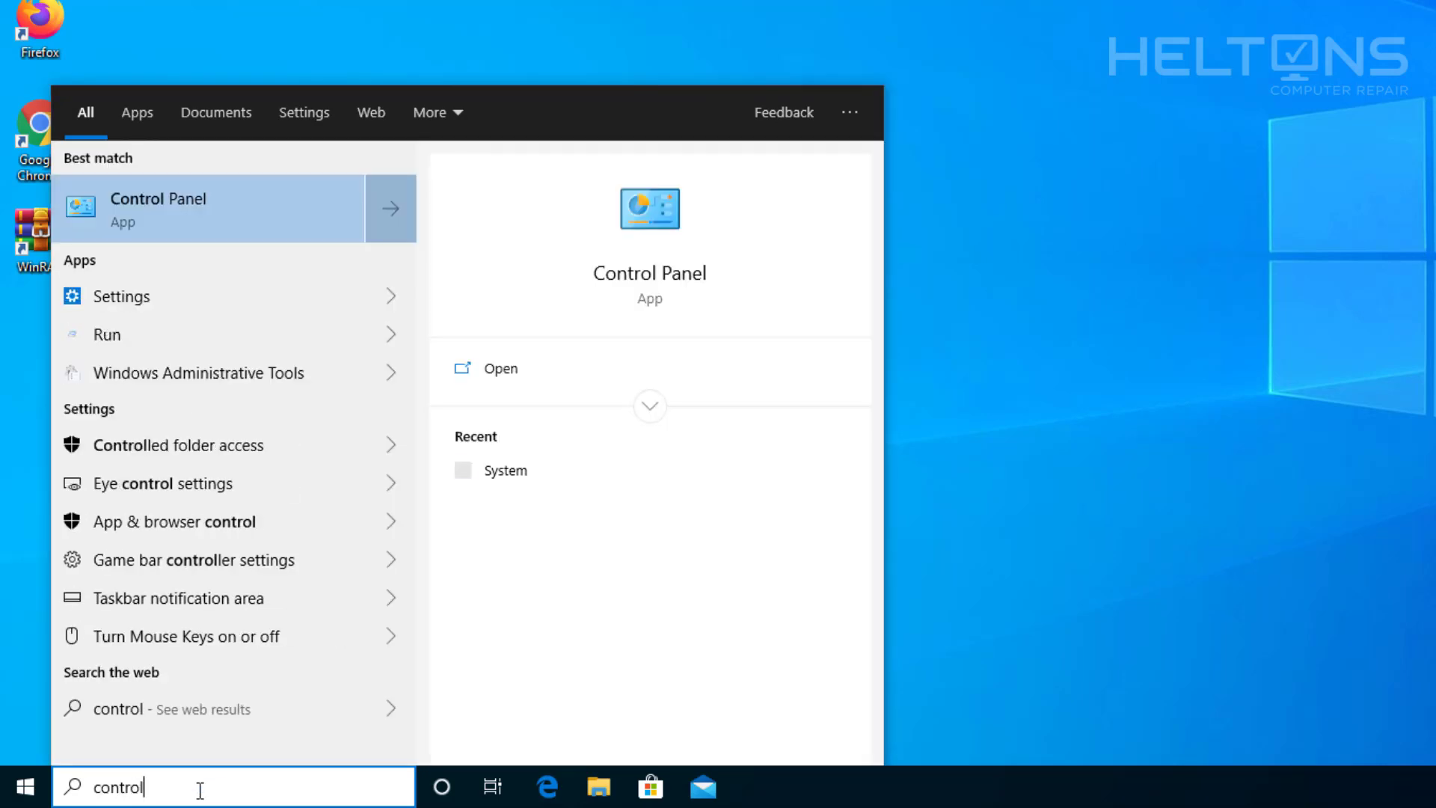
key(Return)
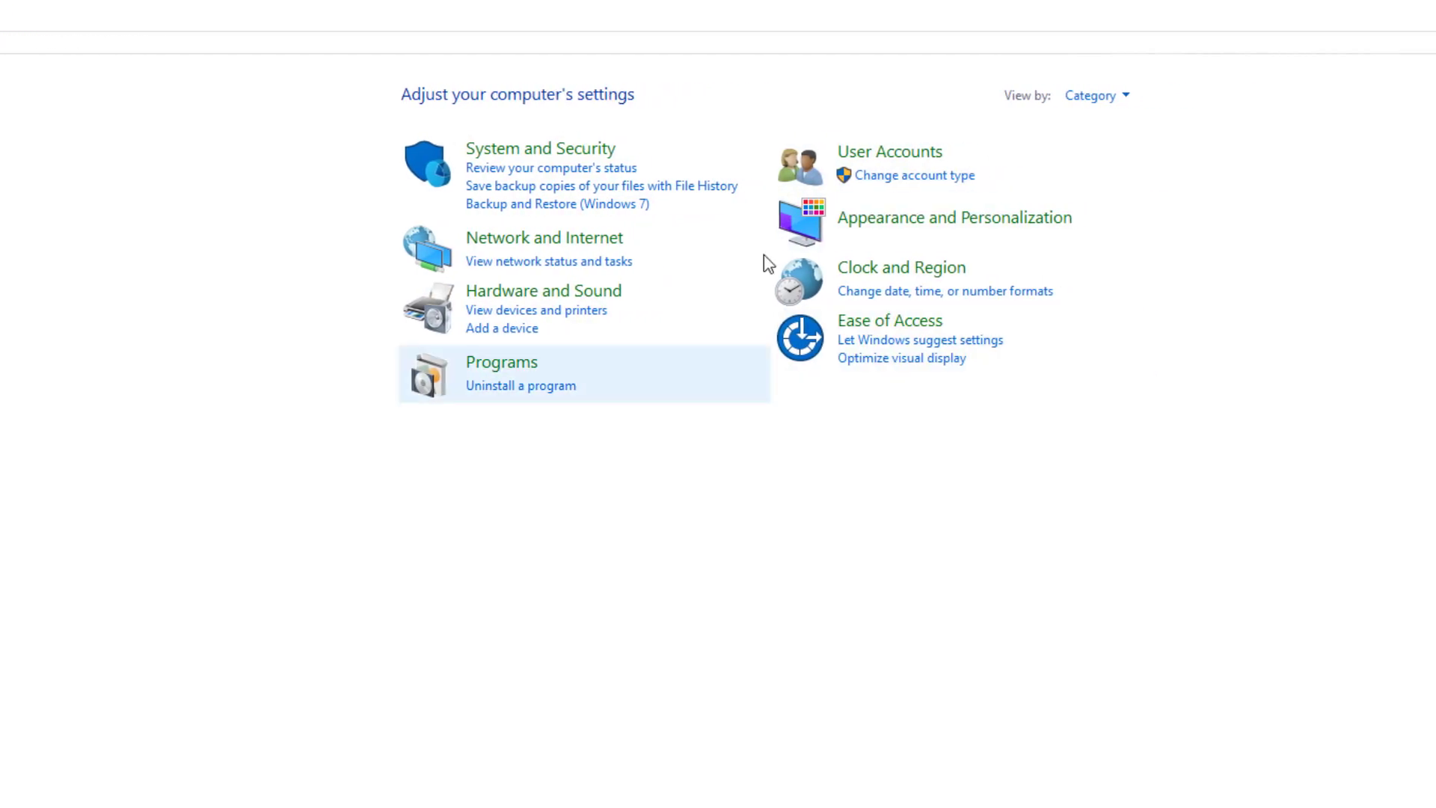
Briefly view Control Panel as large icons, then go through Programs to Programs and Features.
click(1337, 95)
click(1067, 152)
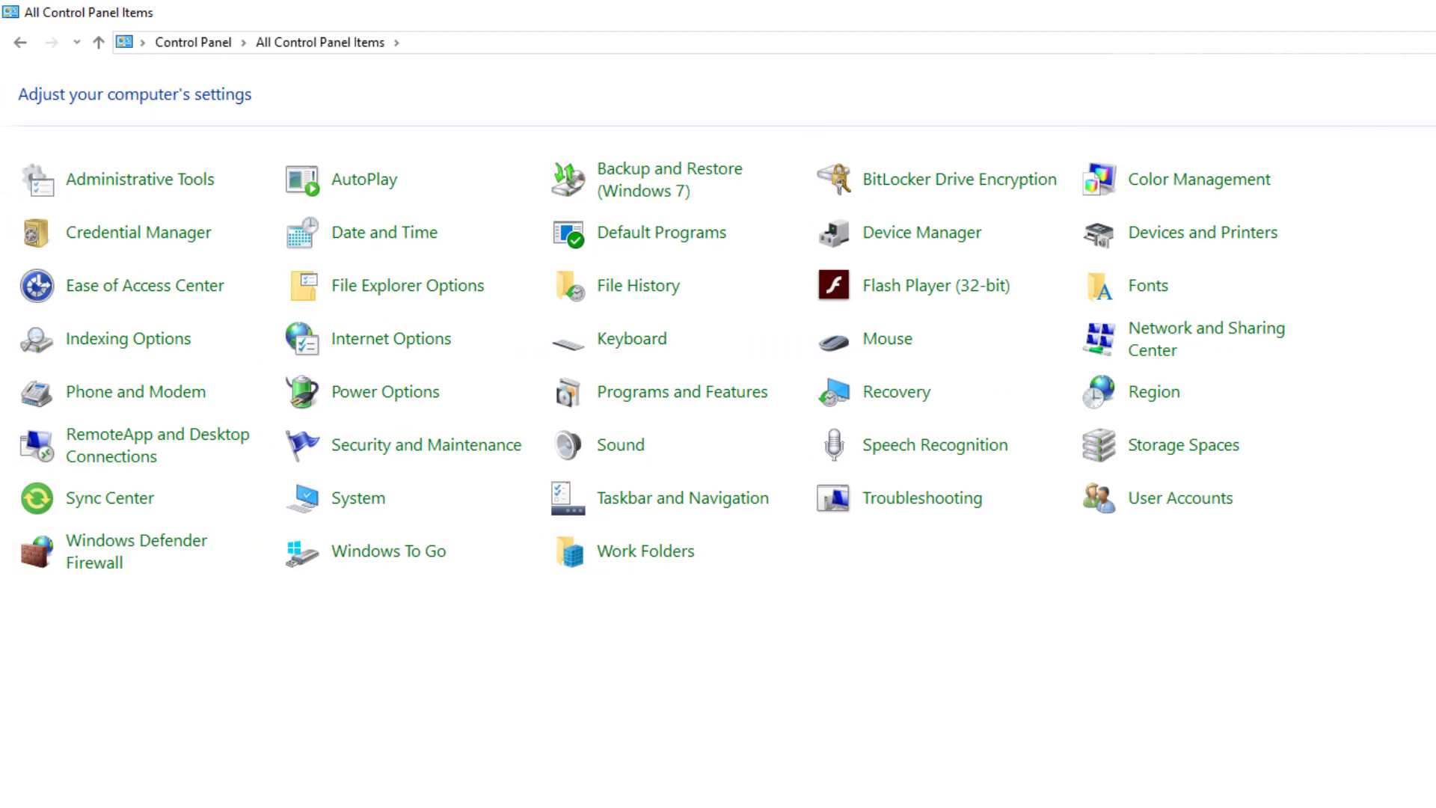
key(alt+Left)
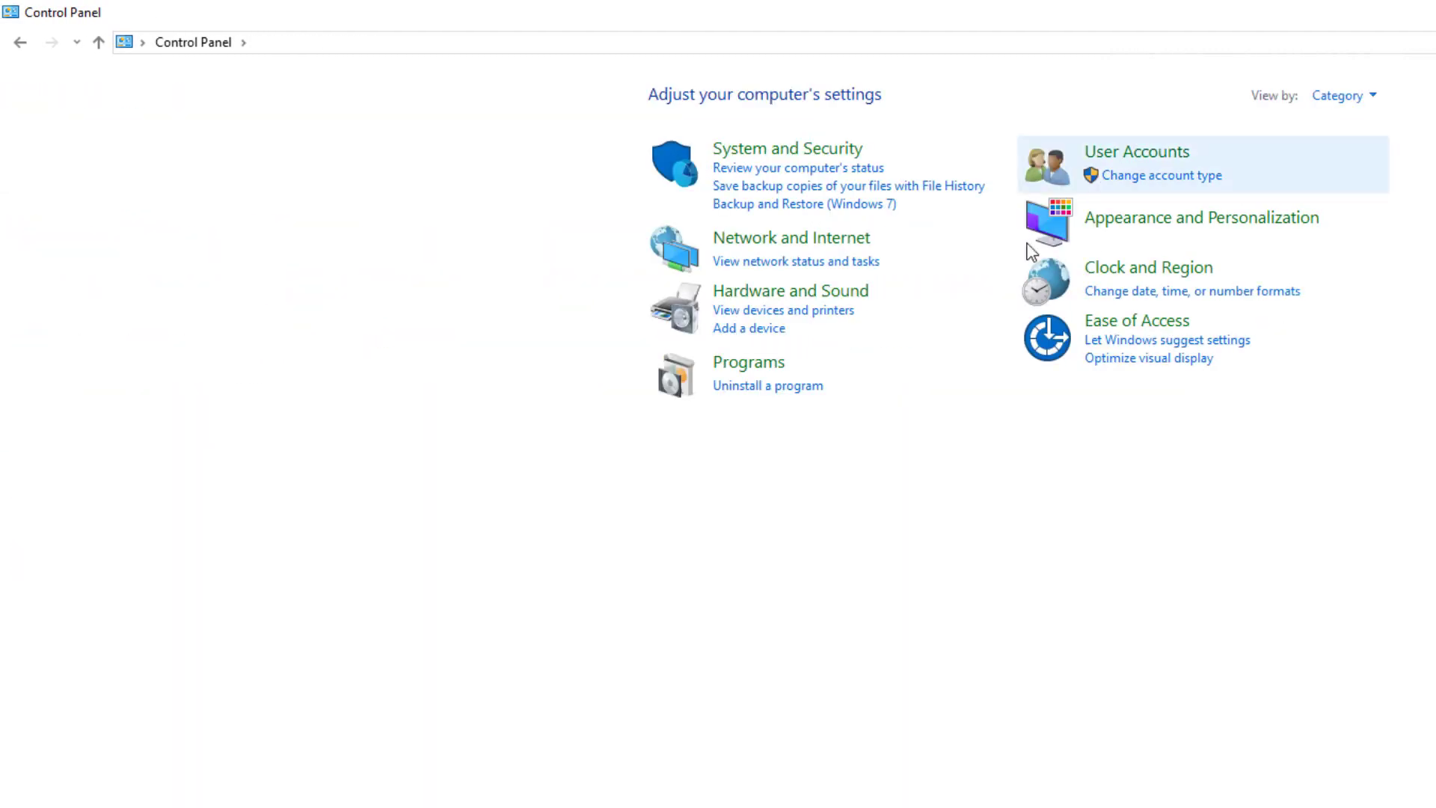
click(744, 369)
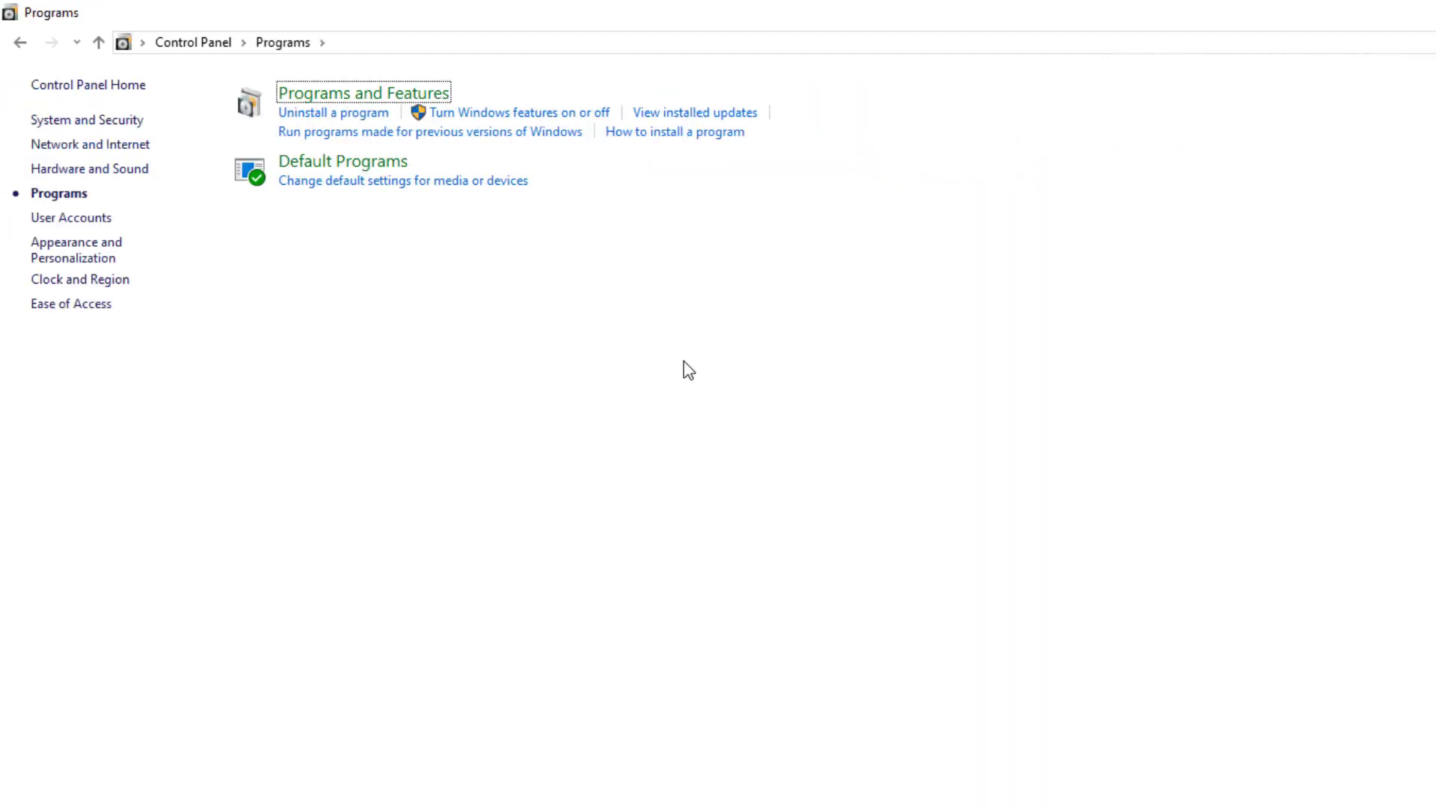
click(374, 96)
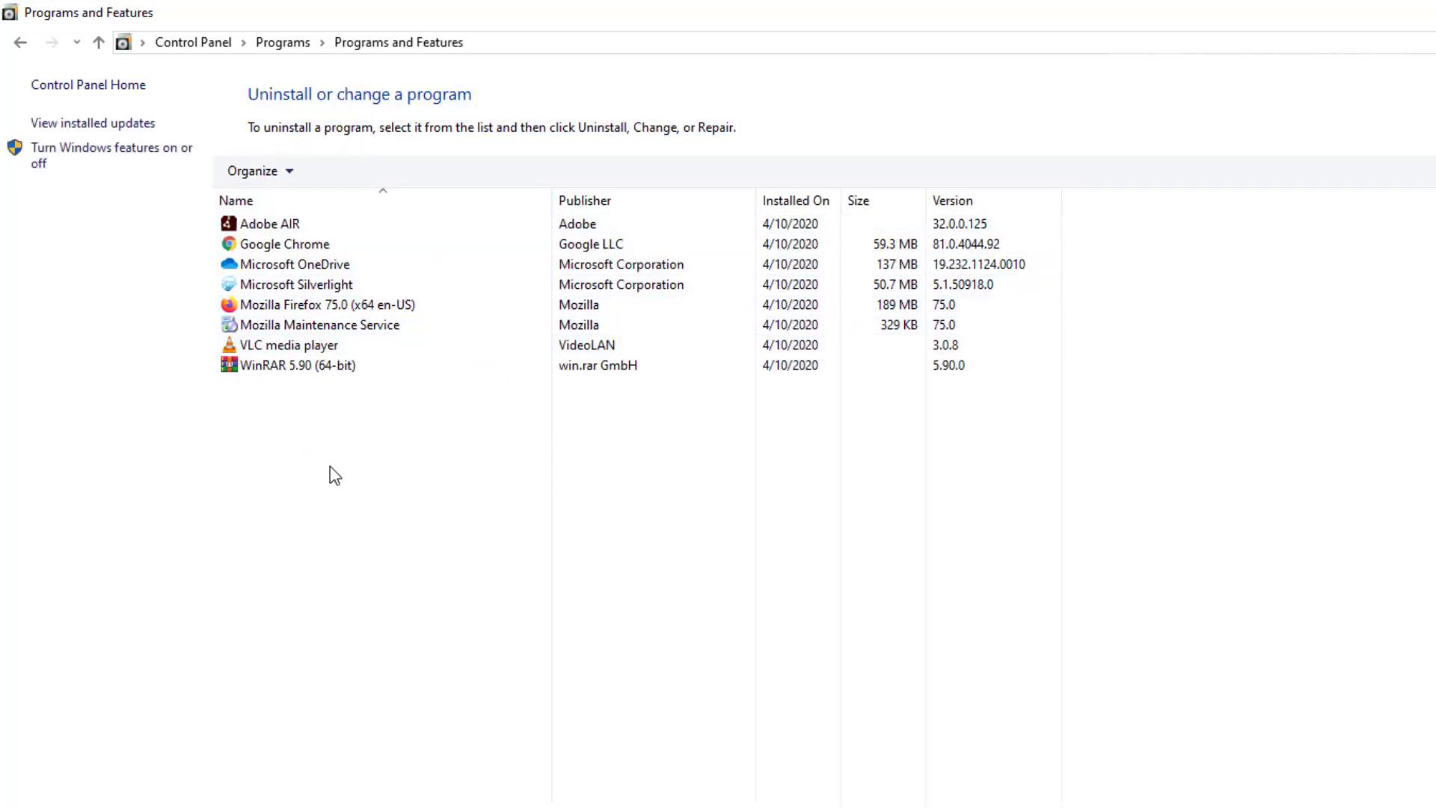
Uninstall WinRAR 5.90 (64-bit), allowing the UAC prompt and acknowledging the reboot notice.
click(287, 369)
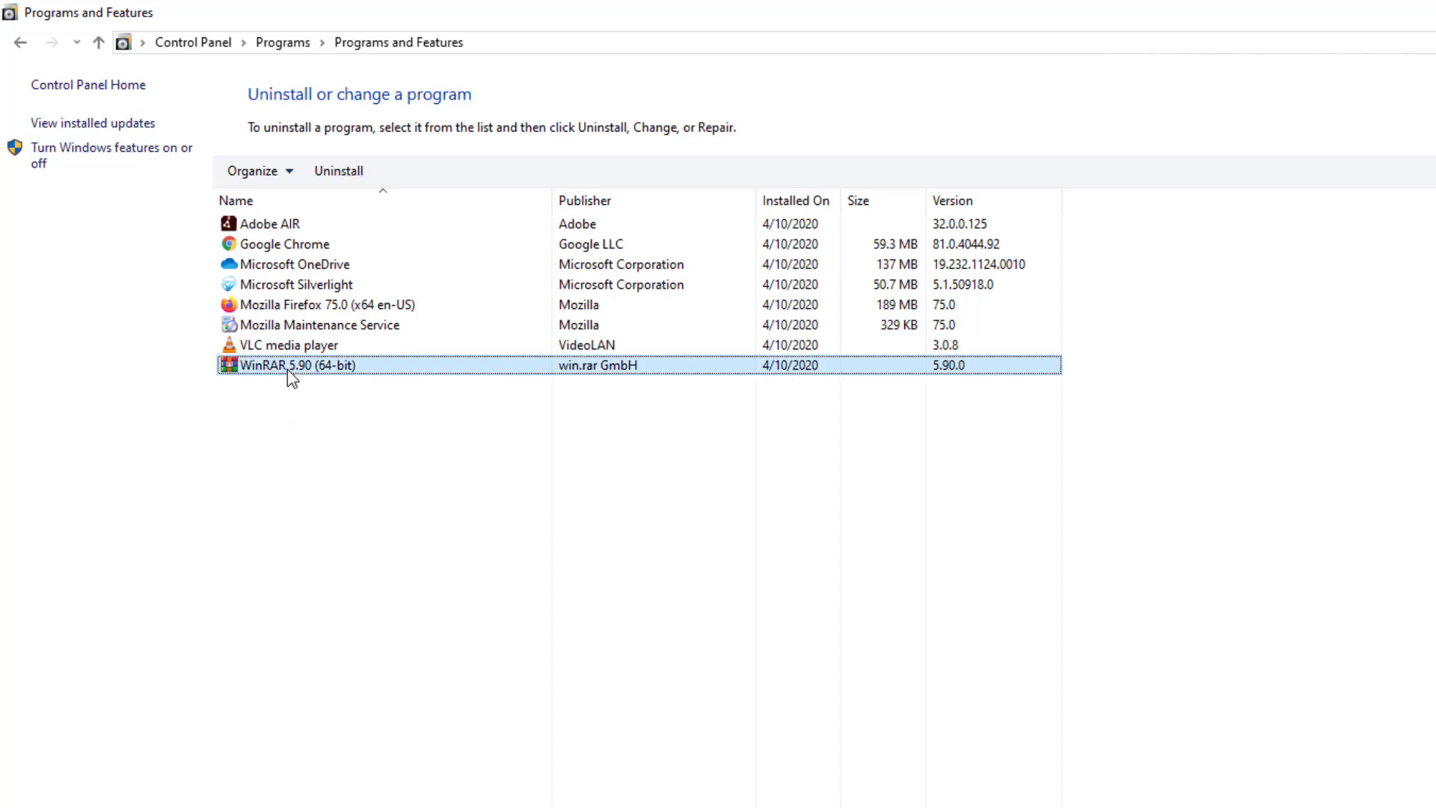
double_click(320, 374)
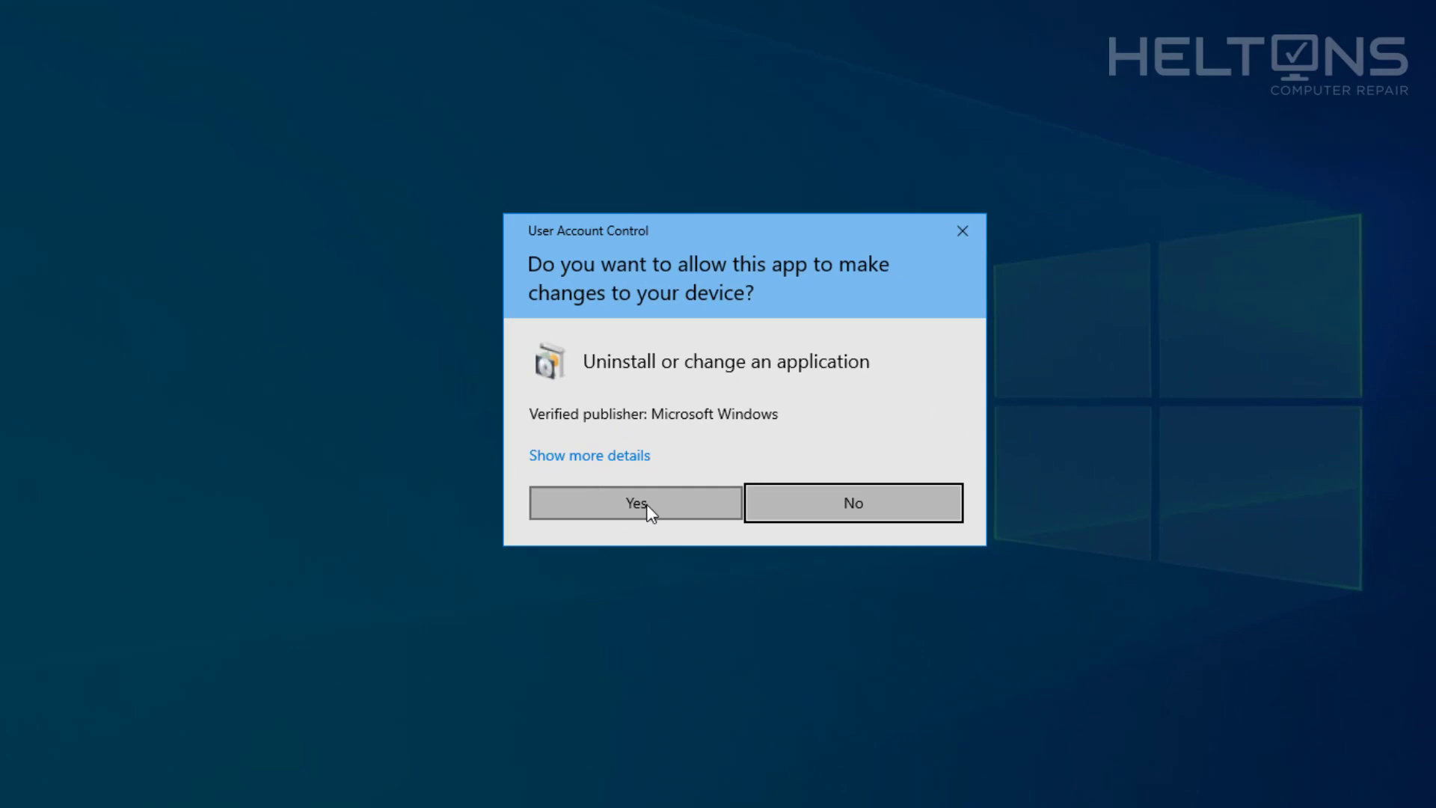
click(646, 504)
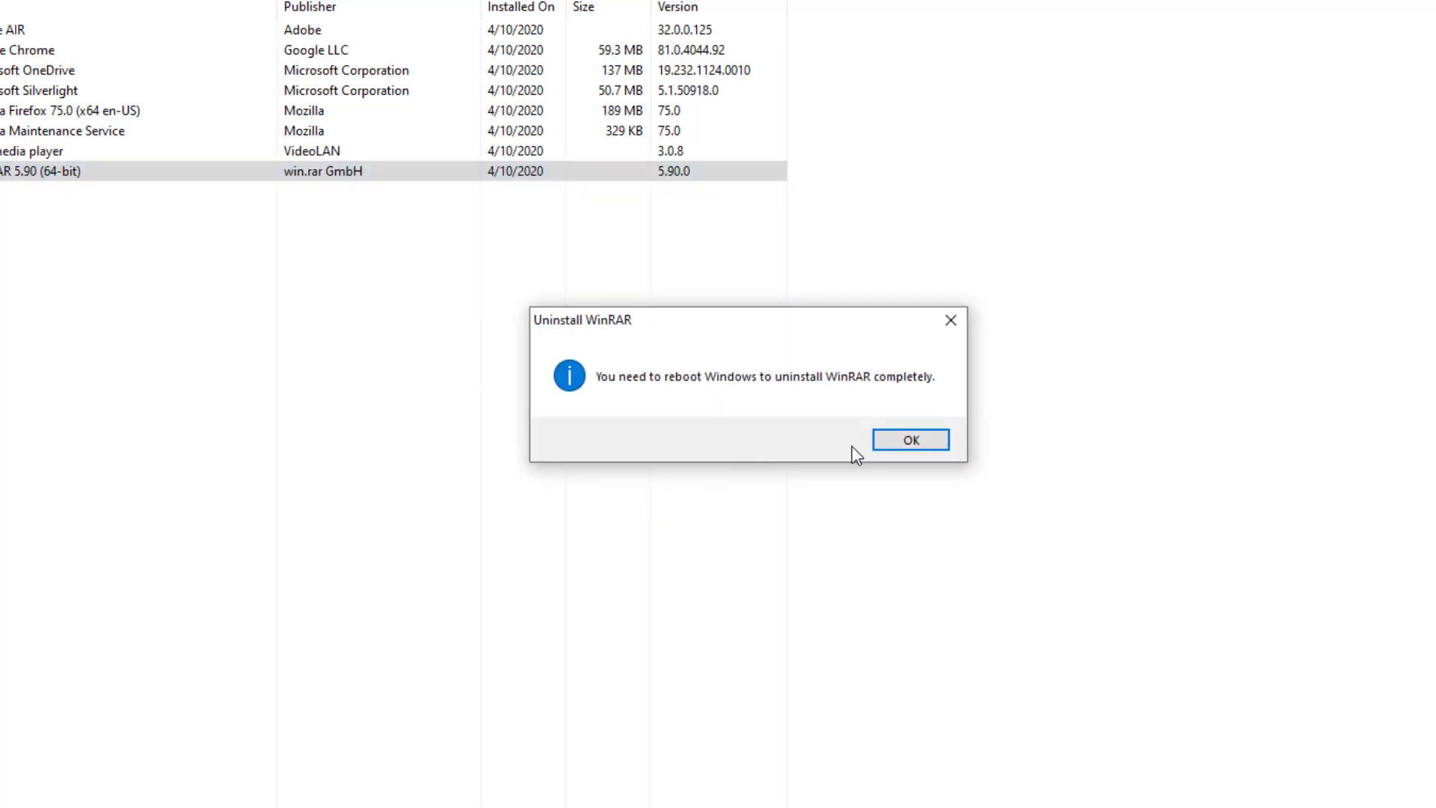
click(902, 441)
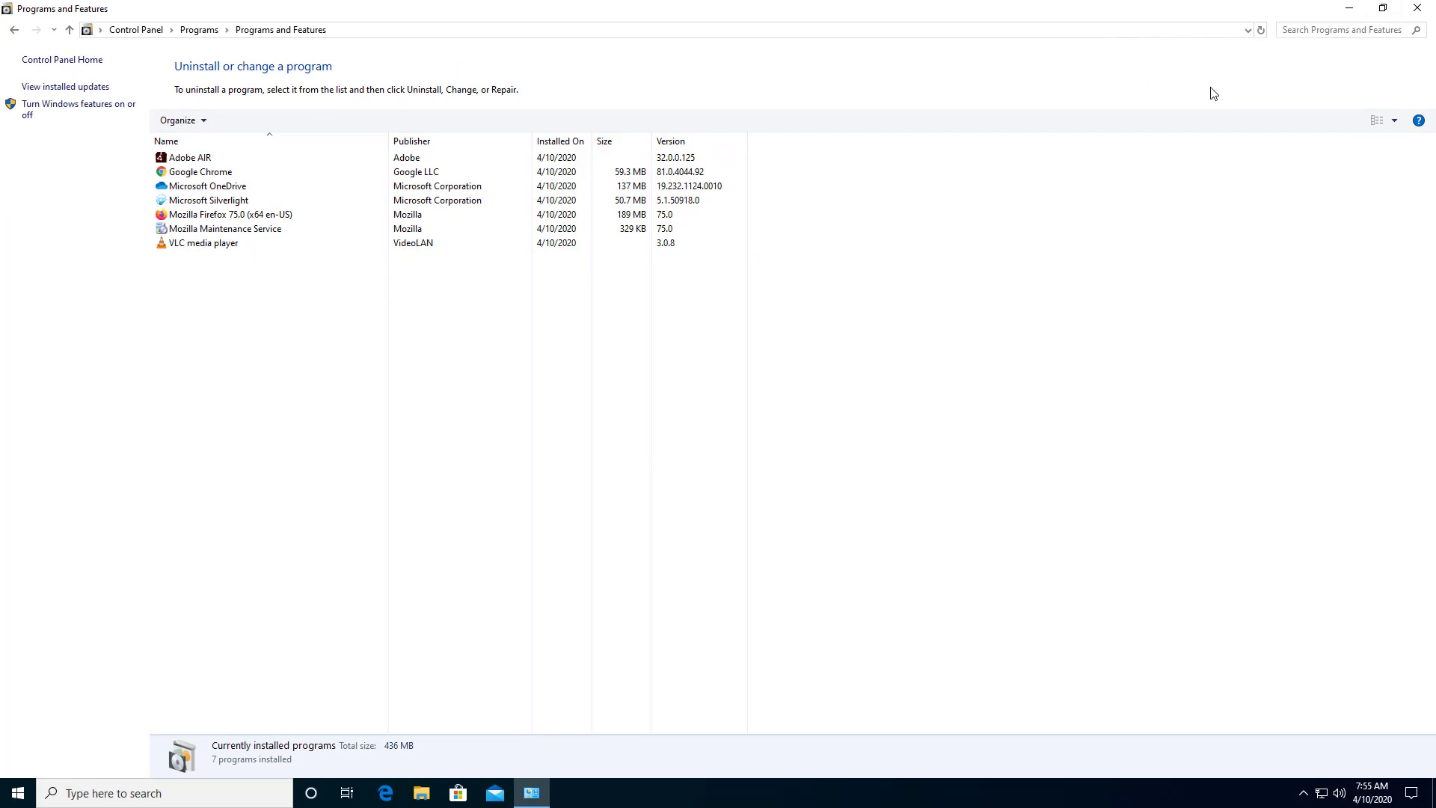
Close Programs and Features and restart Windows from the Start menu's Power options.
click(1417, 8)
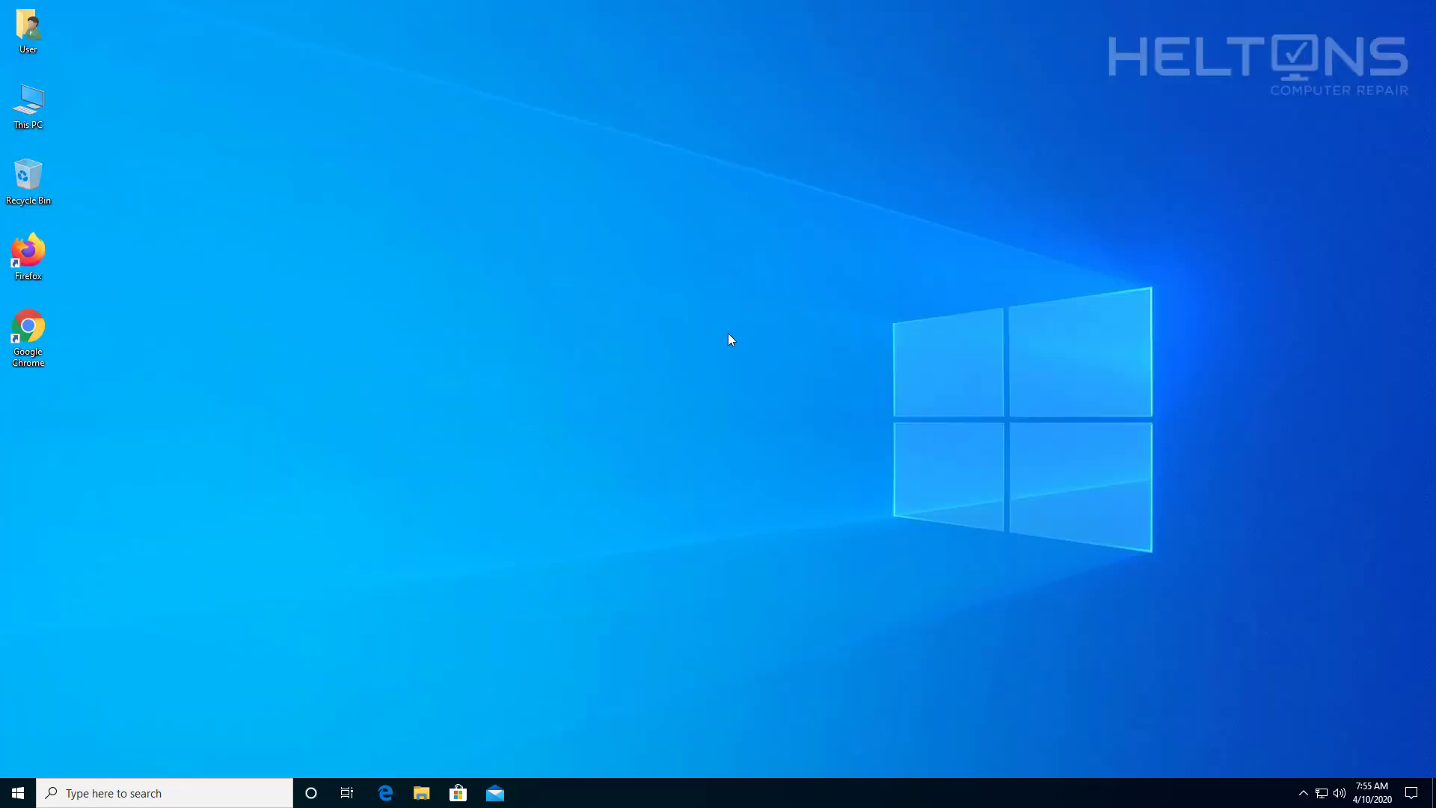
click(18, 793)
click(12, 765)
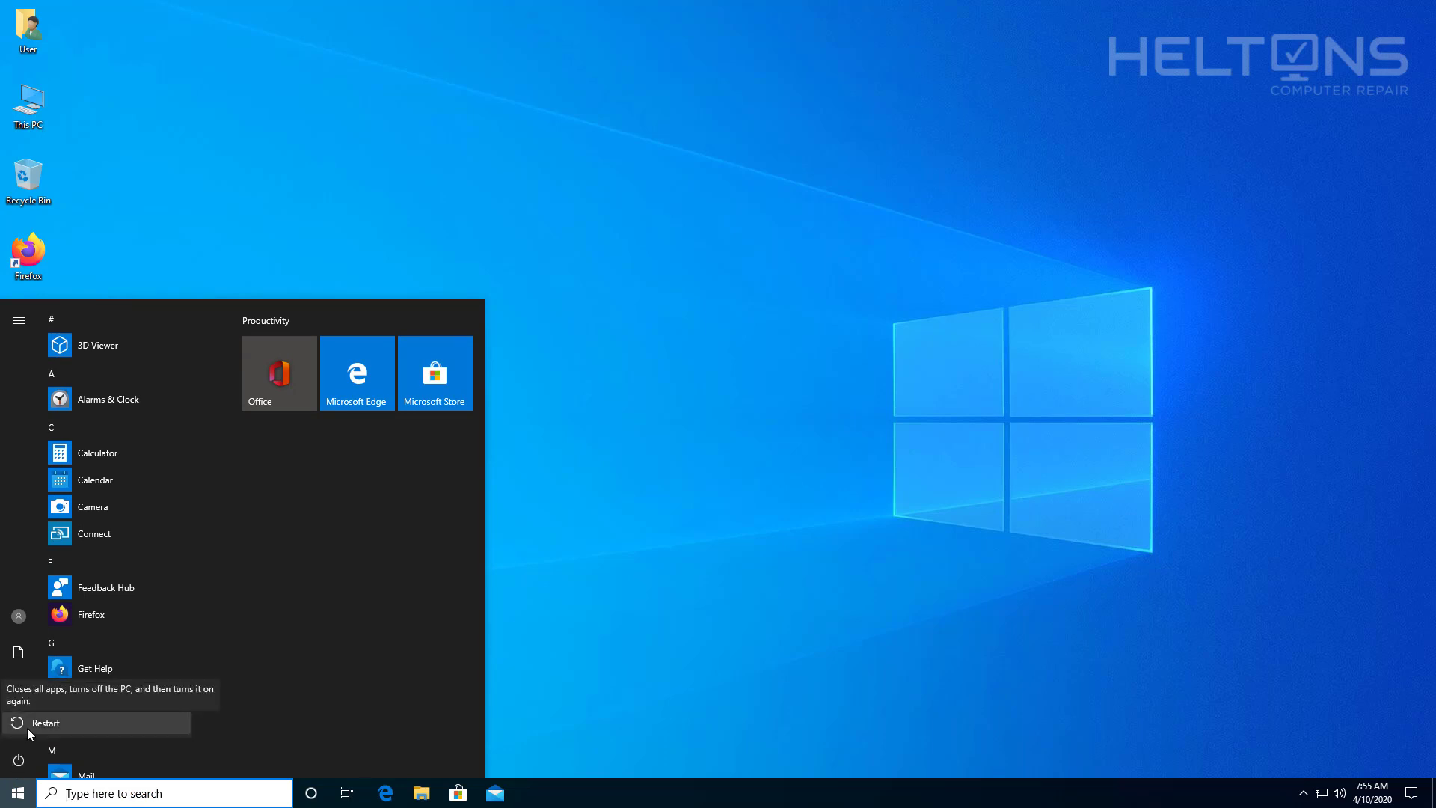
click(27, 729)
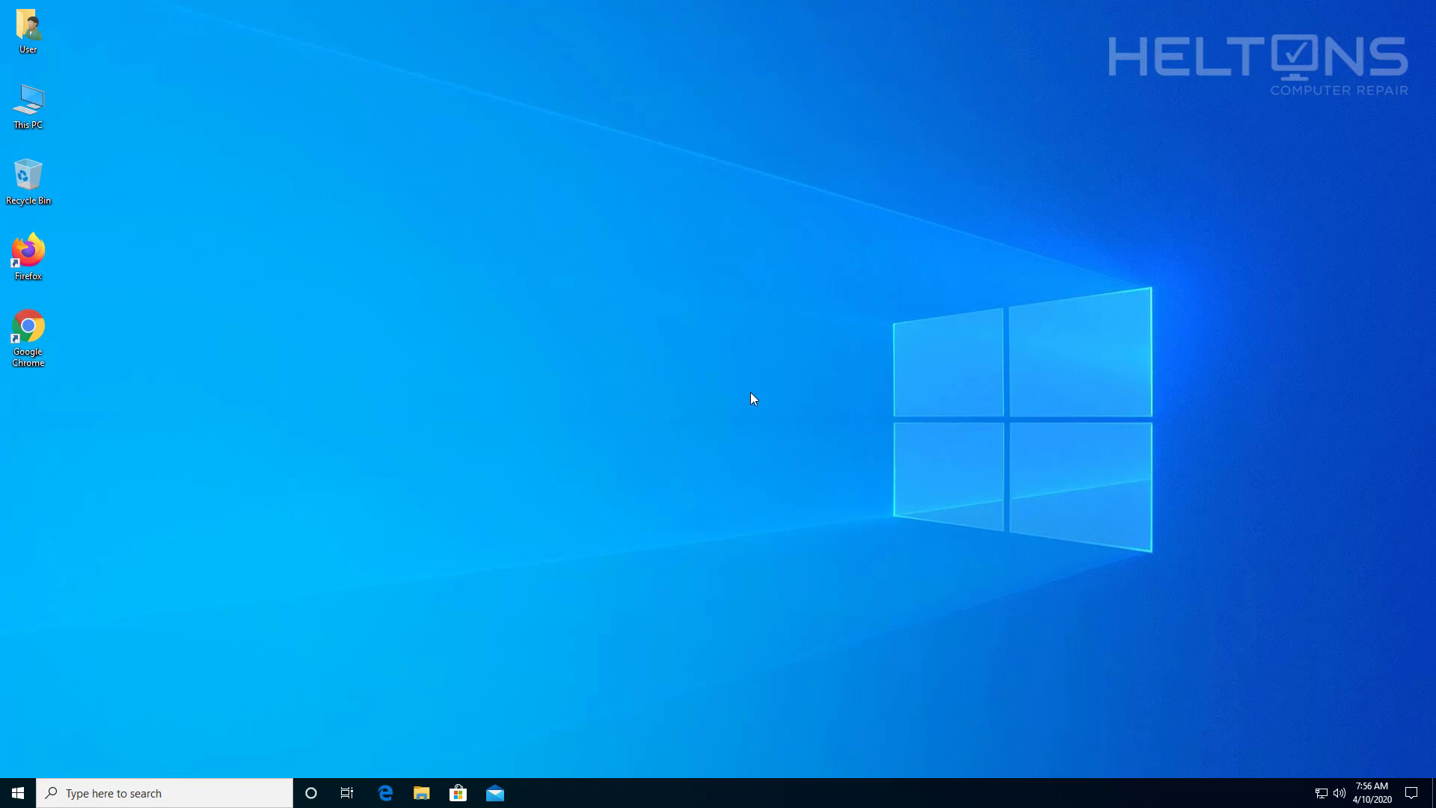
click(17, 791)
scroll(102, 604, down, 10)
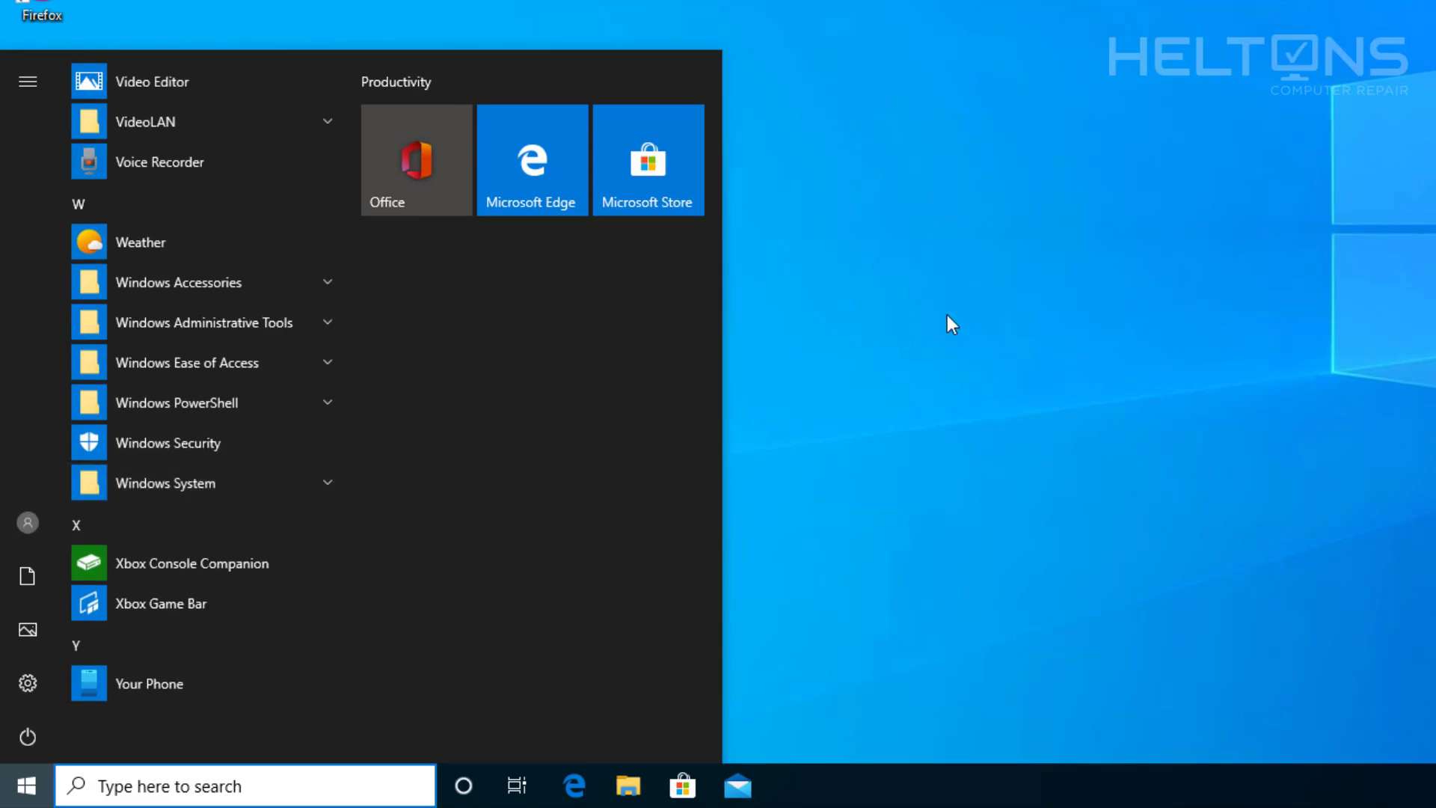
click(947, 316)
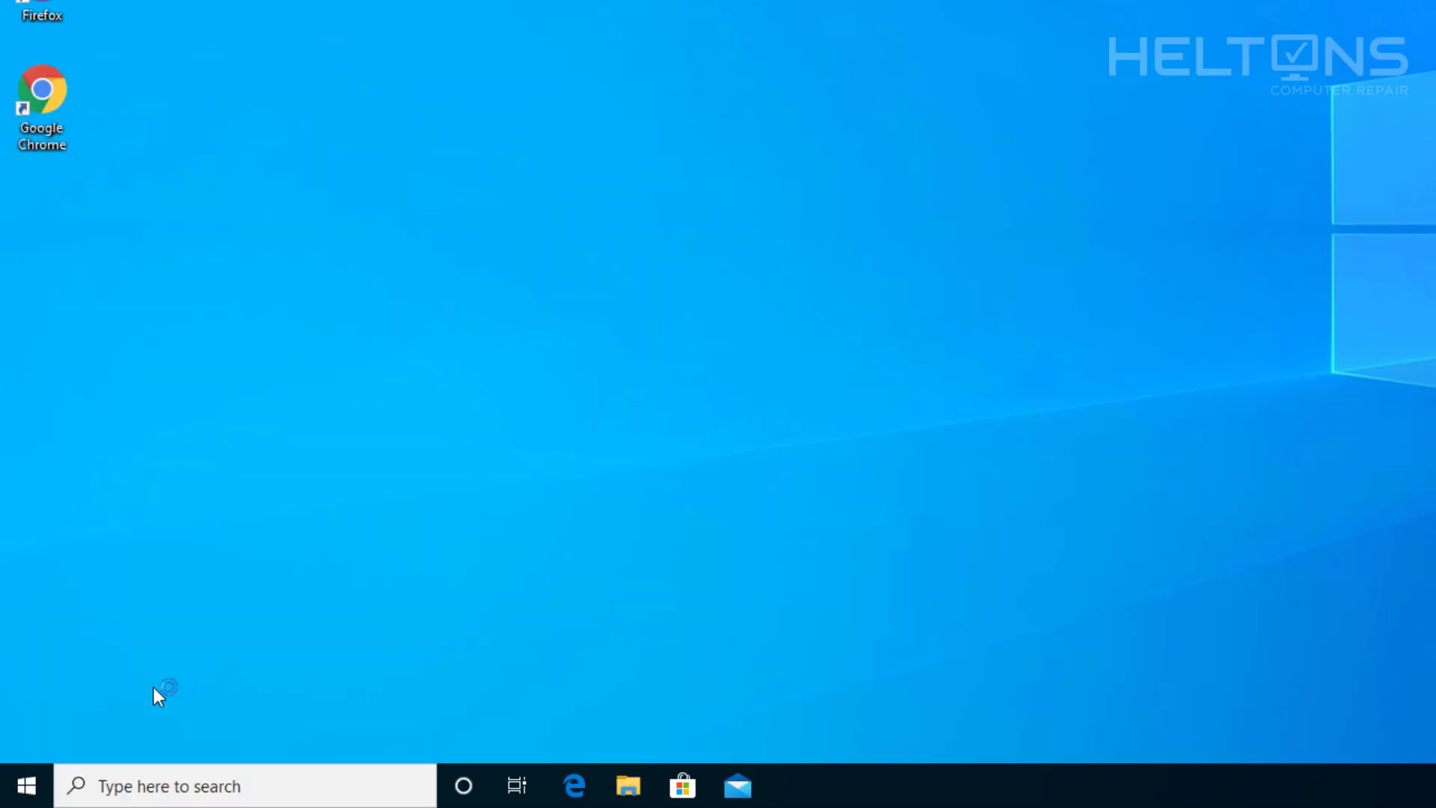
click(22, 796)
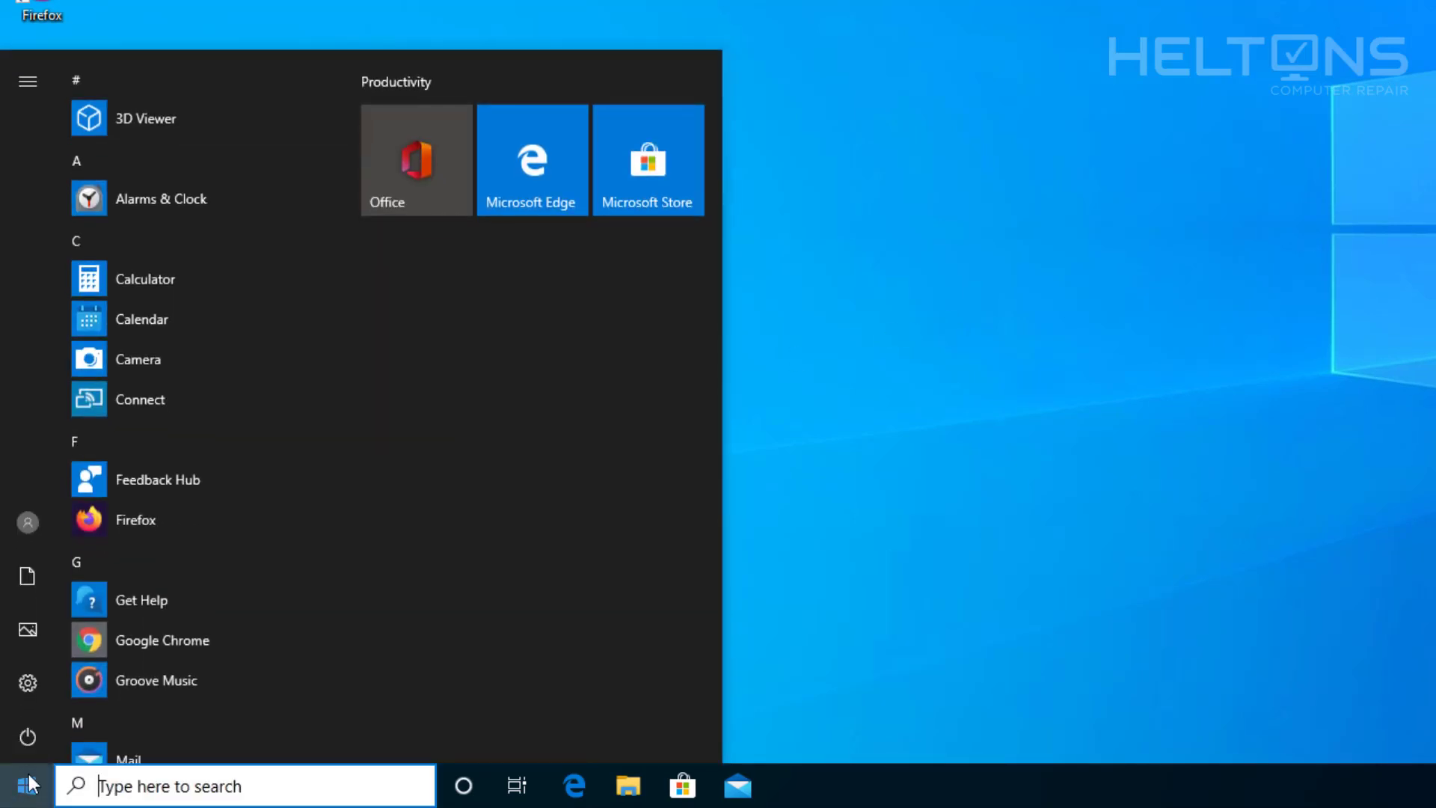
text(control)
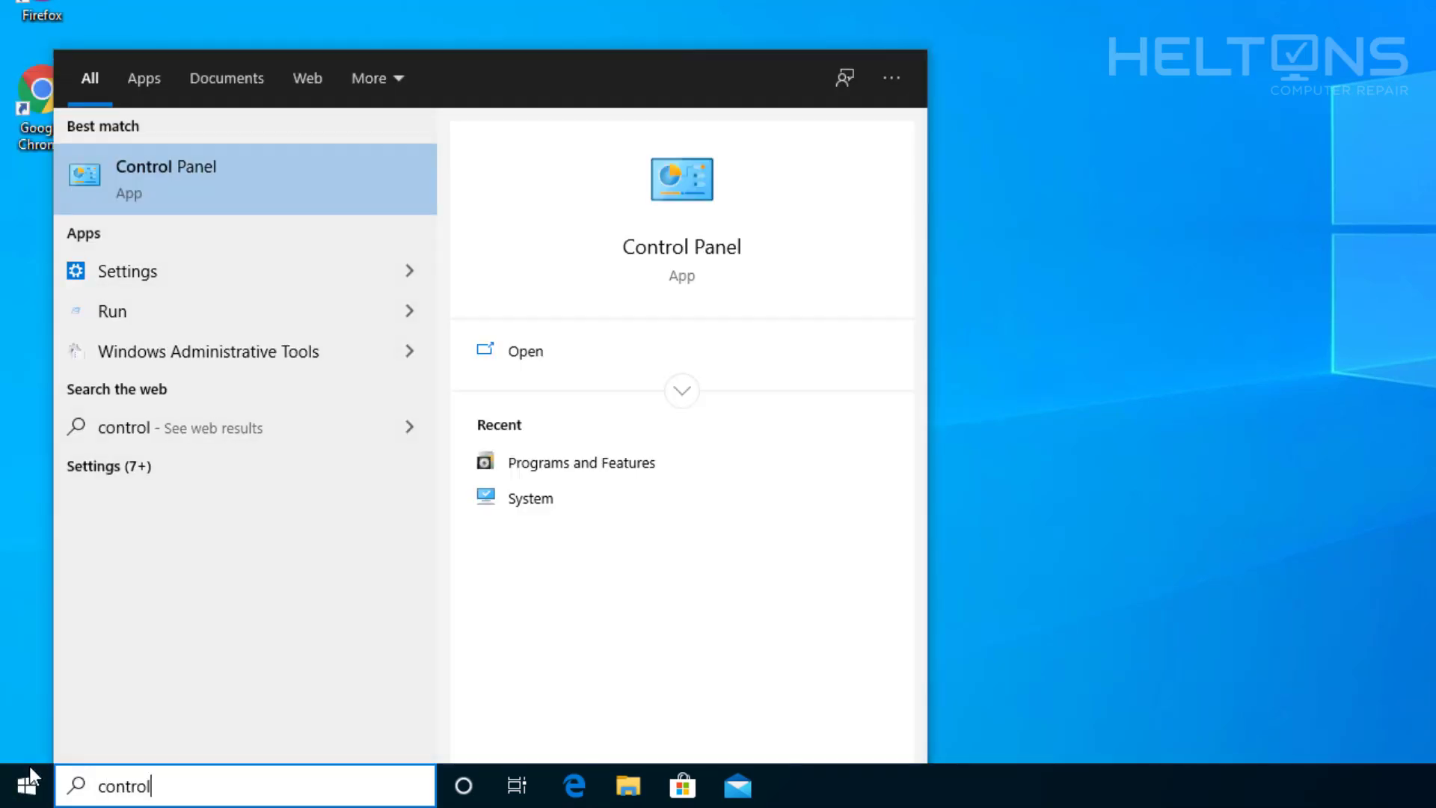
key(Escape)
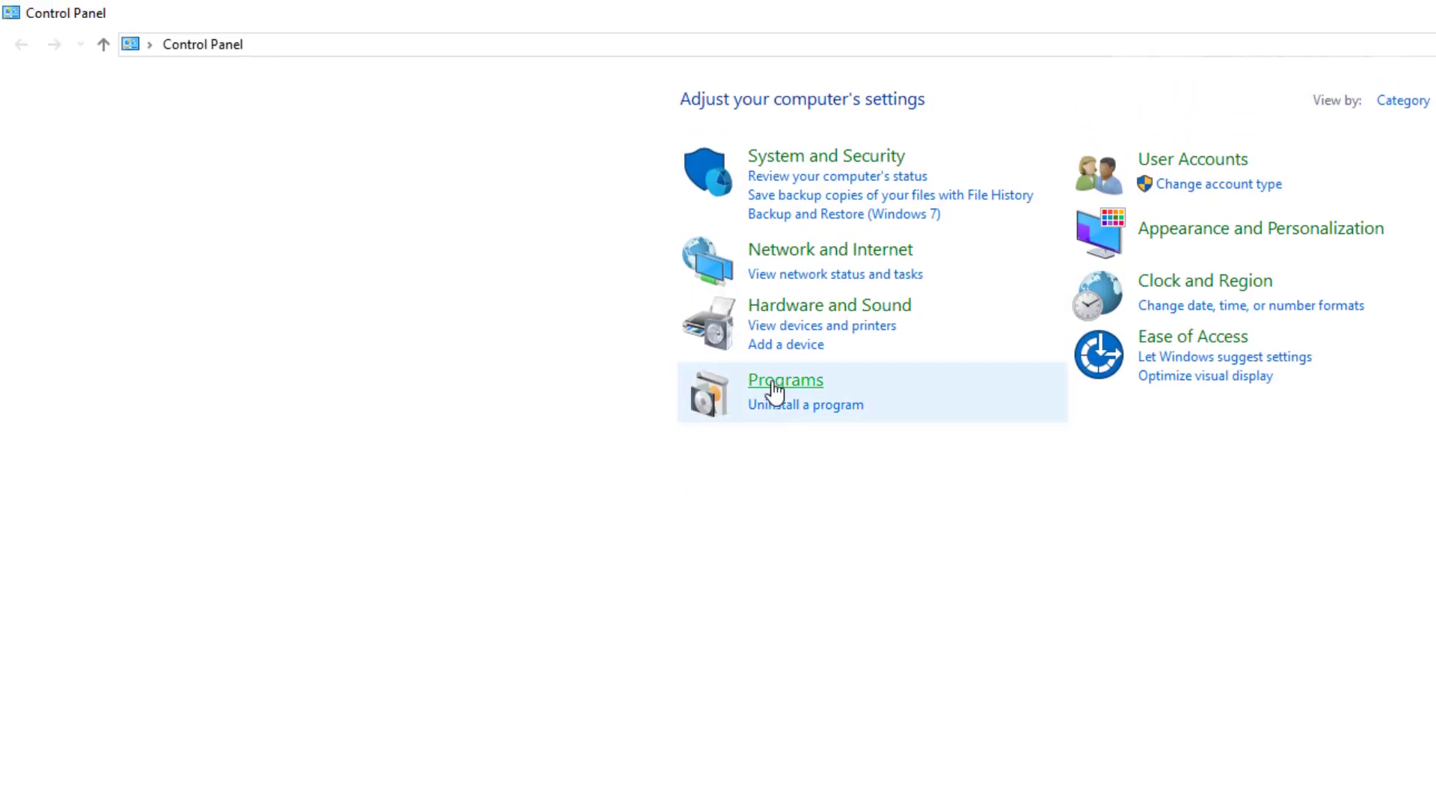
click(774, 390)
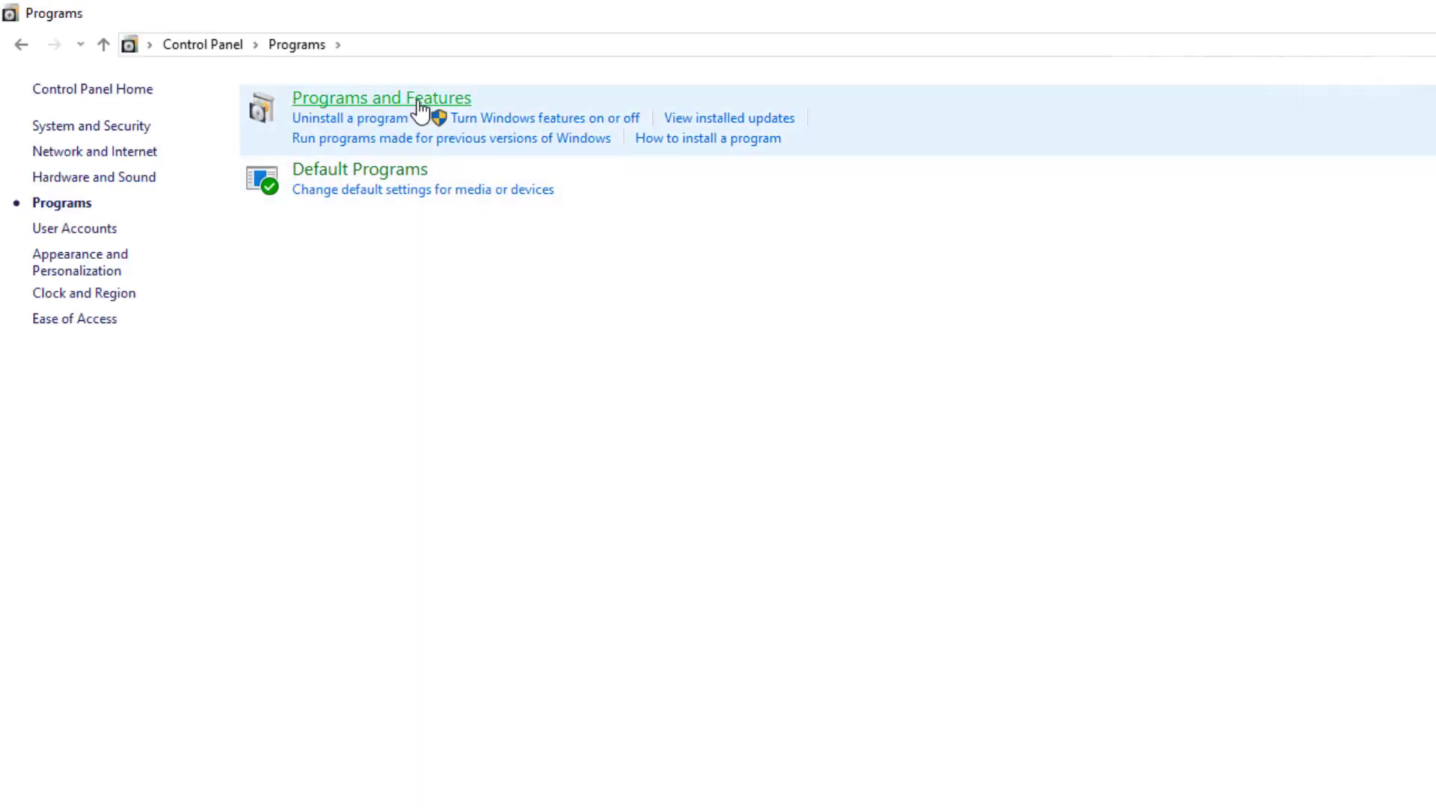
click(417, 113)
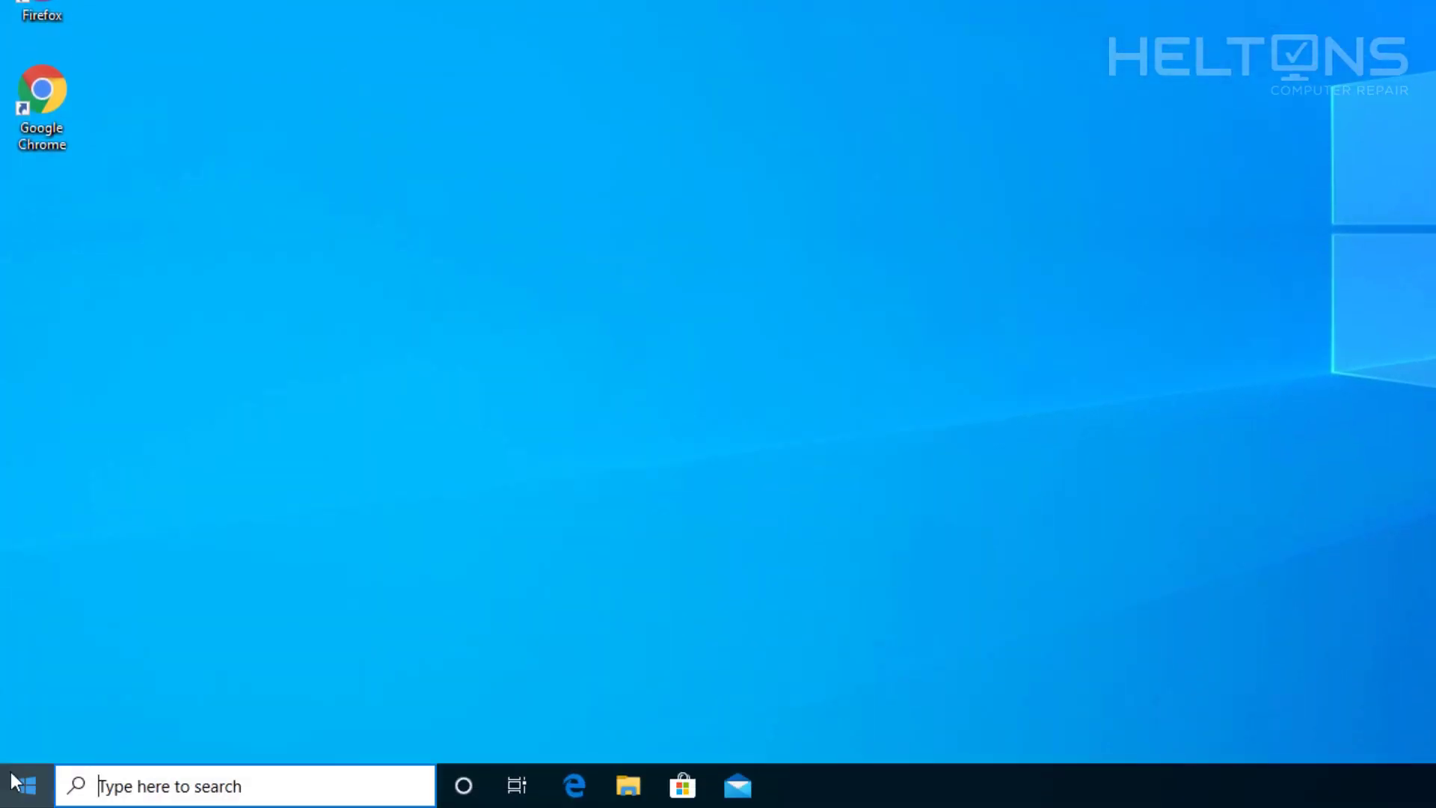
click(13, 781)
click(26, 679)
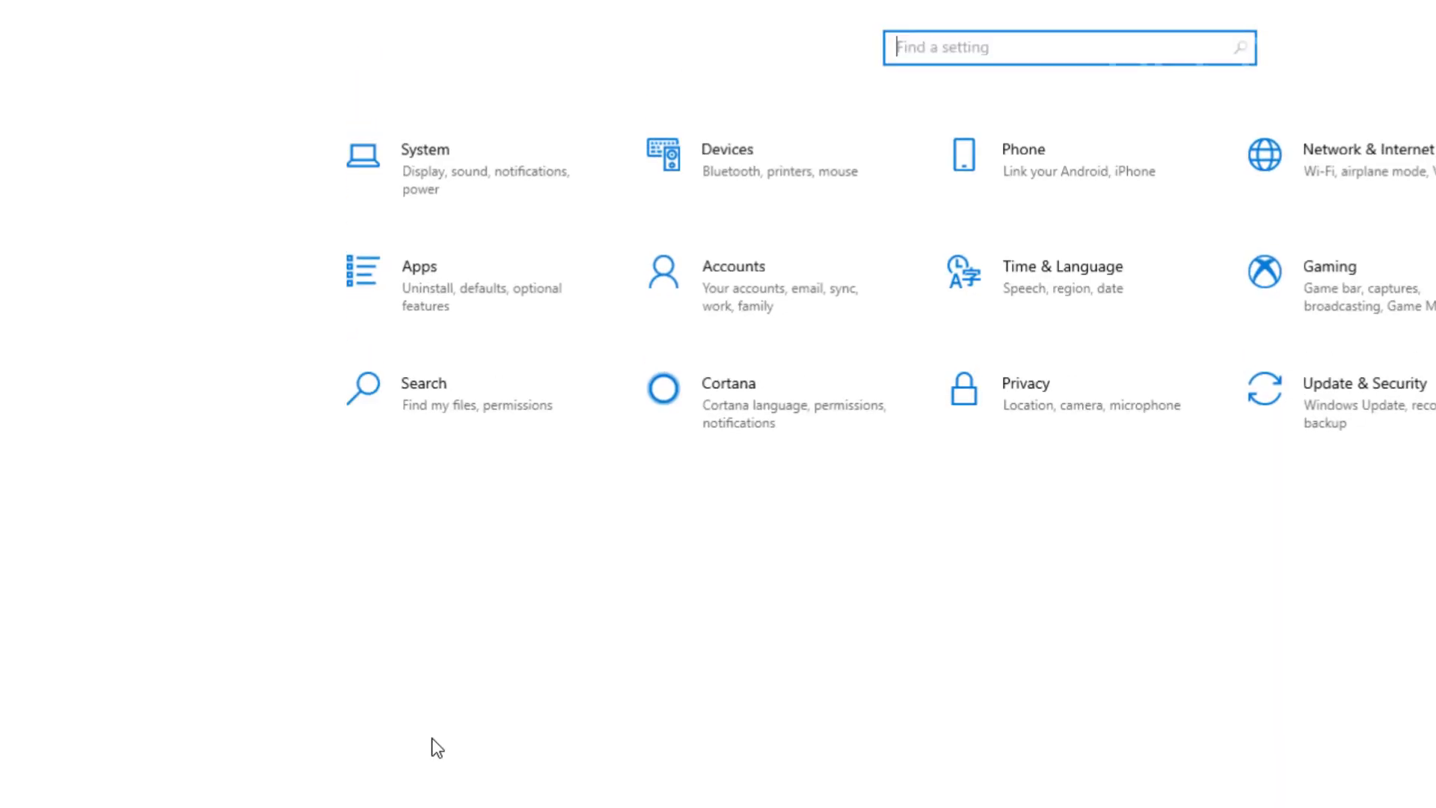
click(442, 285)
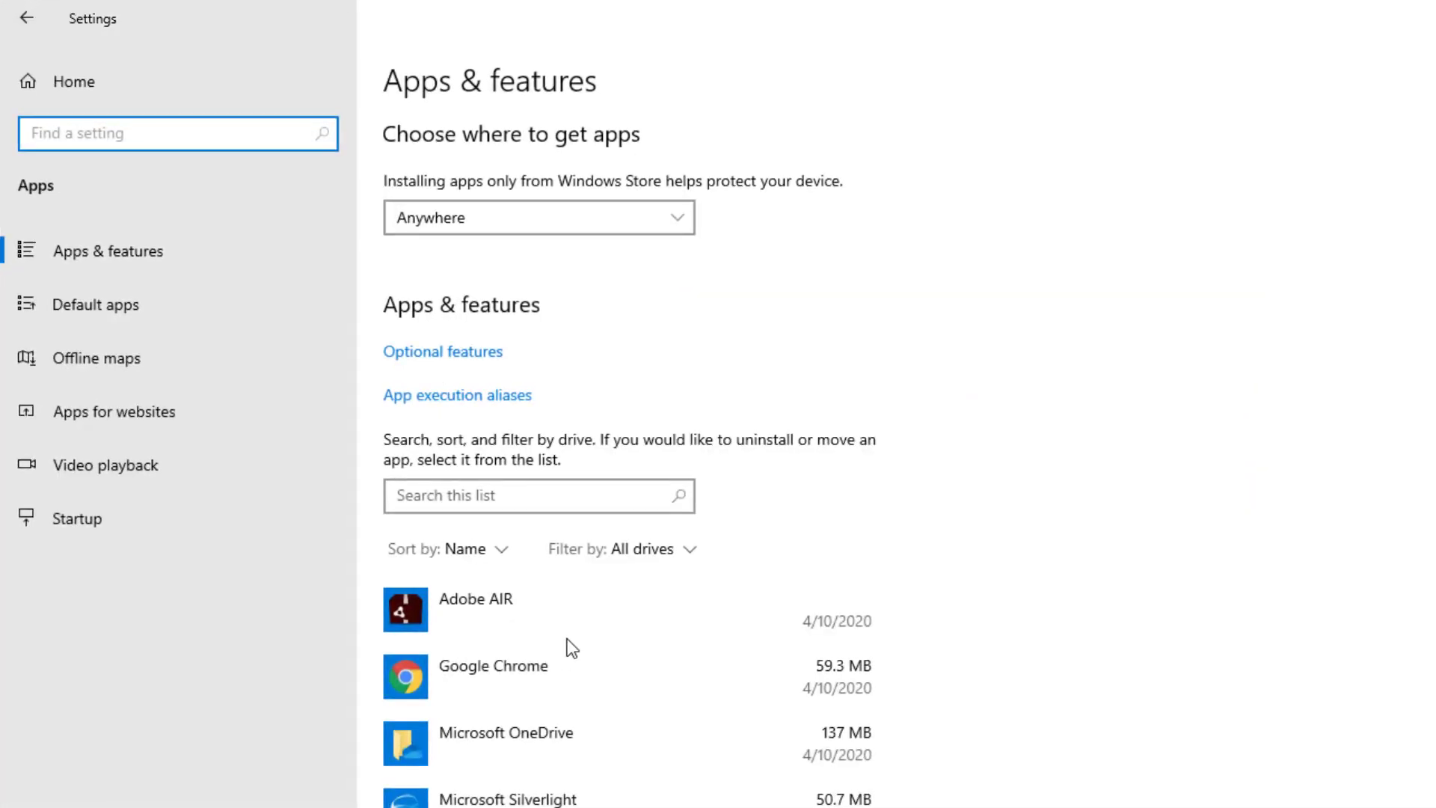
scroll(644, 668, down, 15)
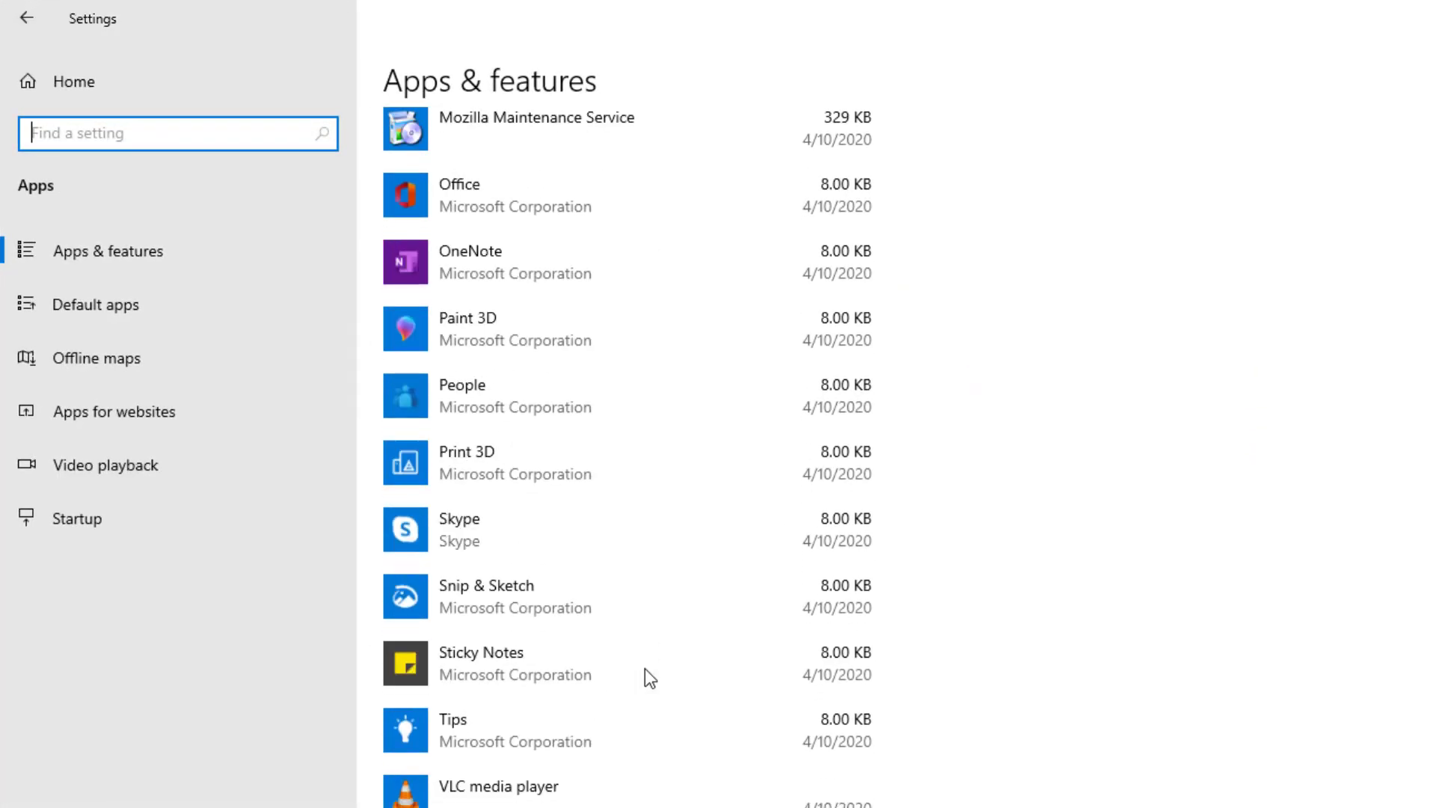
scroll(645, 667, down, 5)
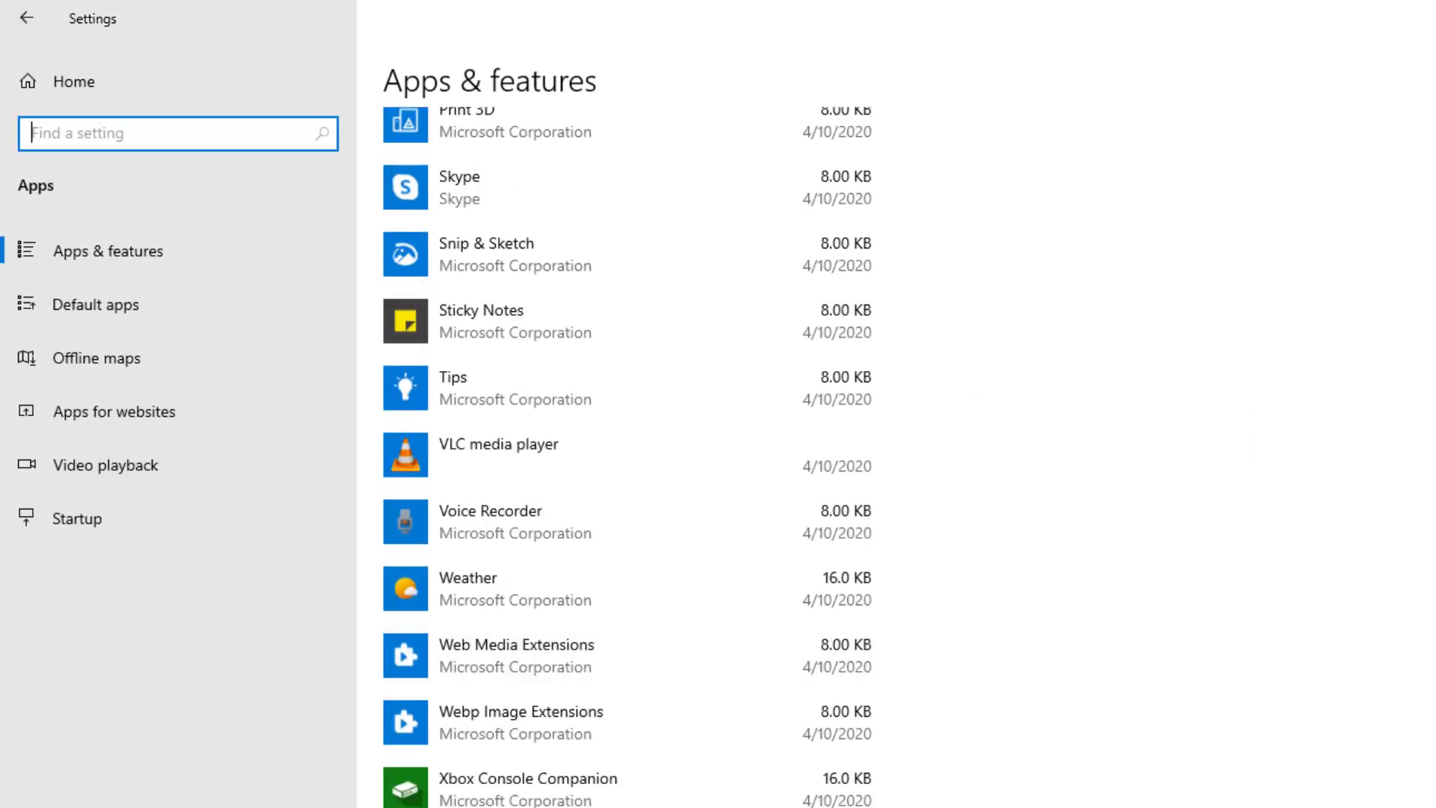